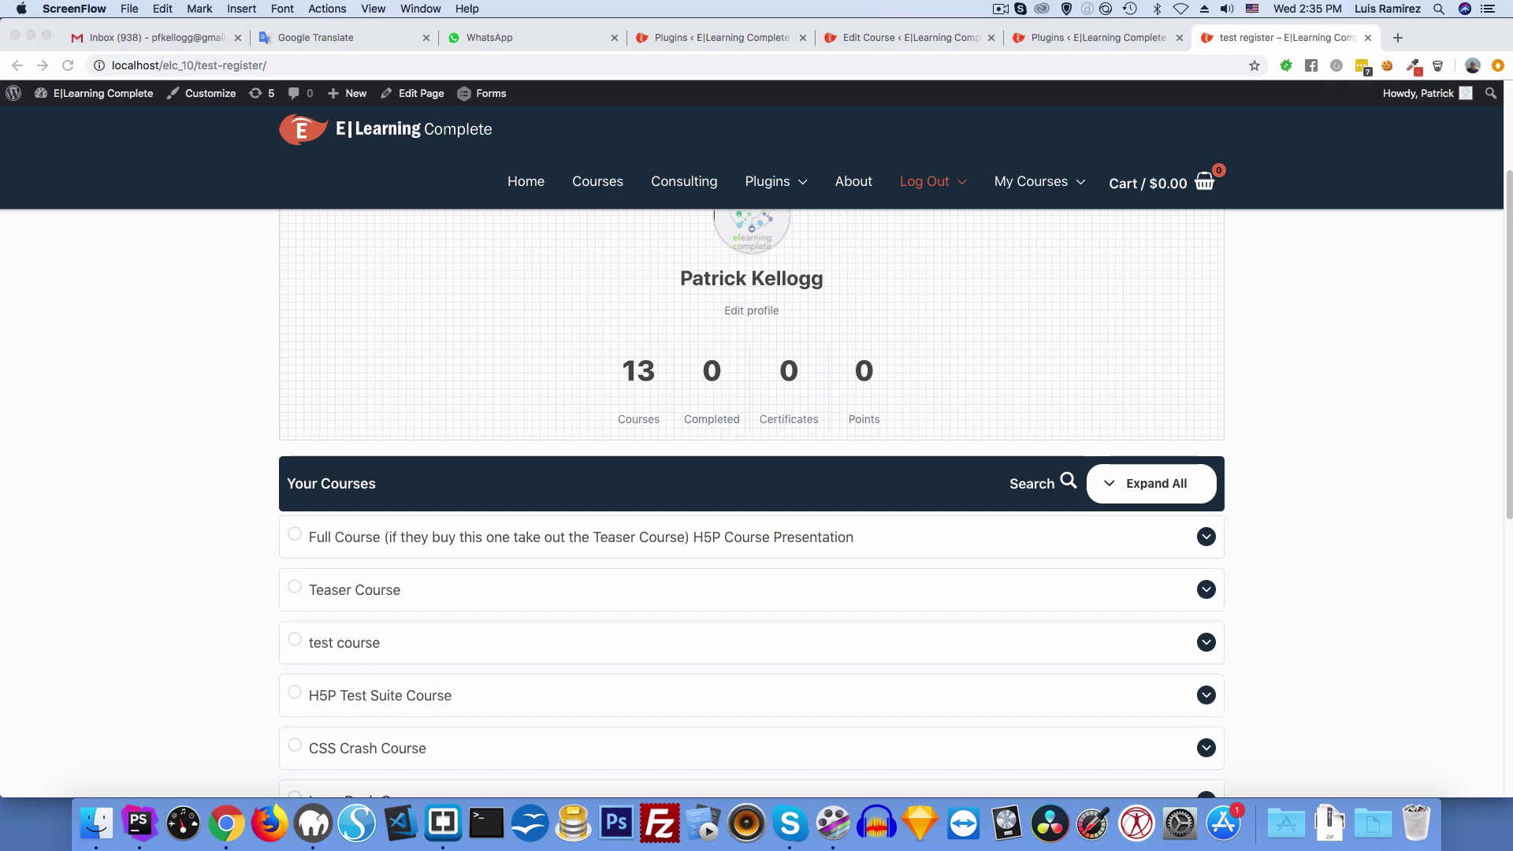
Review the course count and the full Your Courses list on the test register page
{"action": "scroll", "coordinate": [1204, 560], "scroll_direction": "down", "scroll_amount": 1}
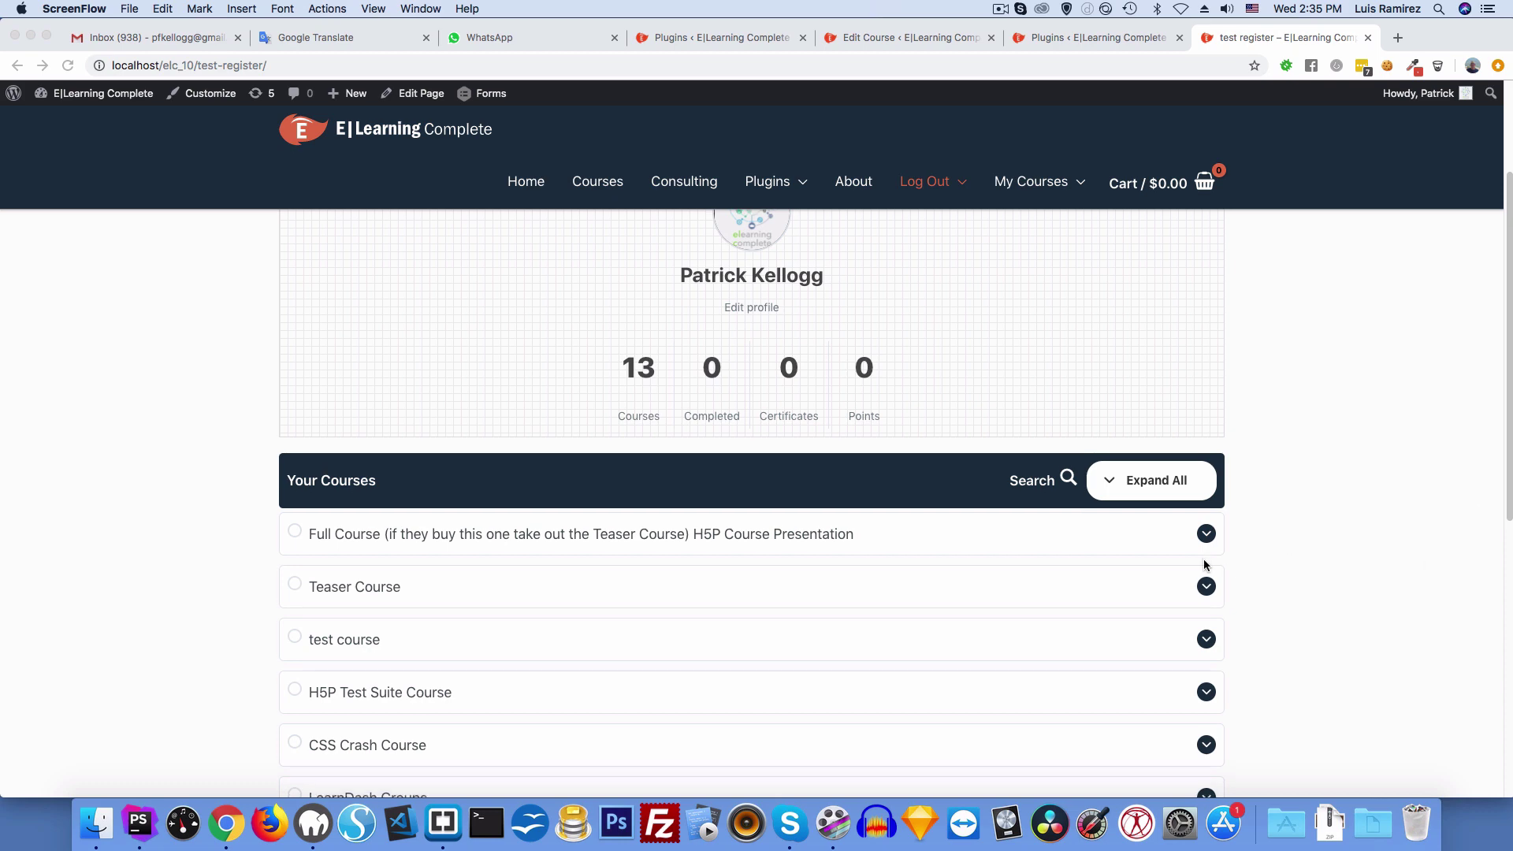
{"action": "scroll", "coordinate": [1178, 555], "scroll_direction": "down", "scroll_amount": 3}
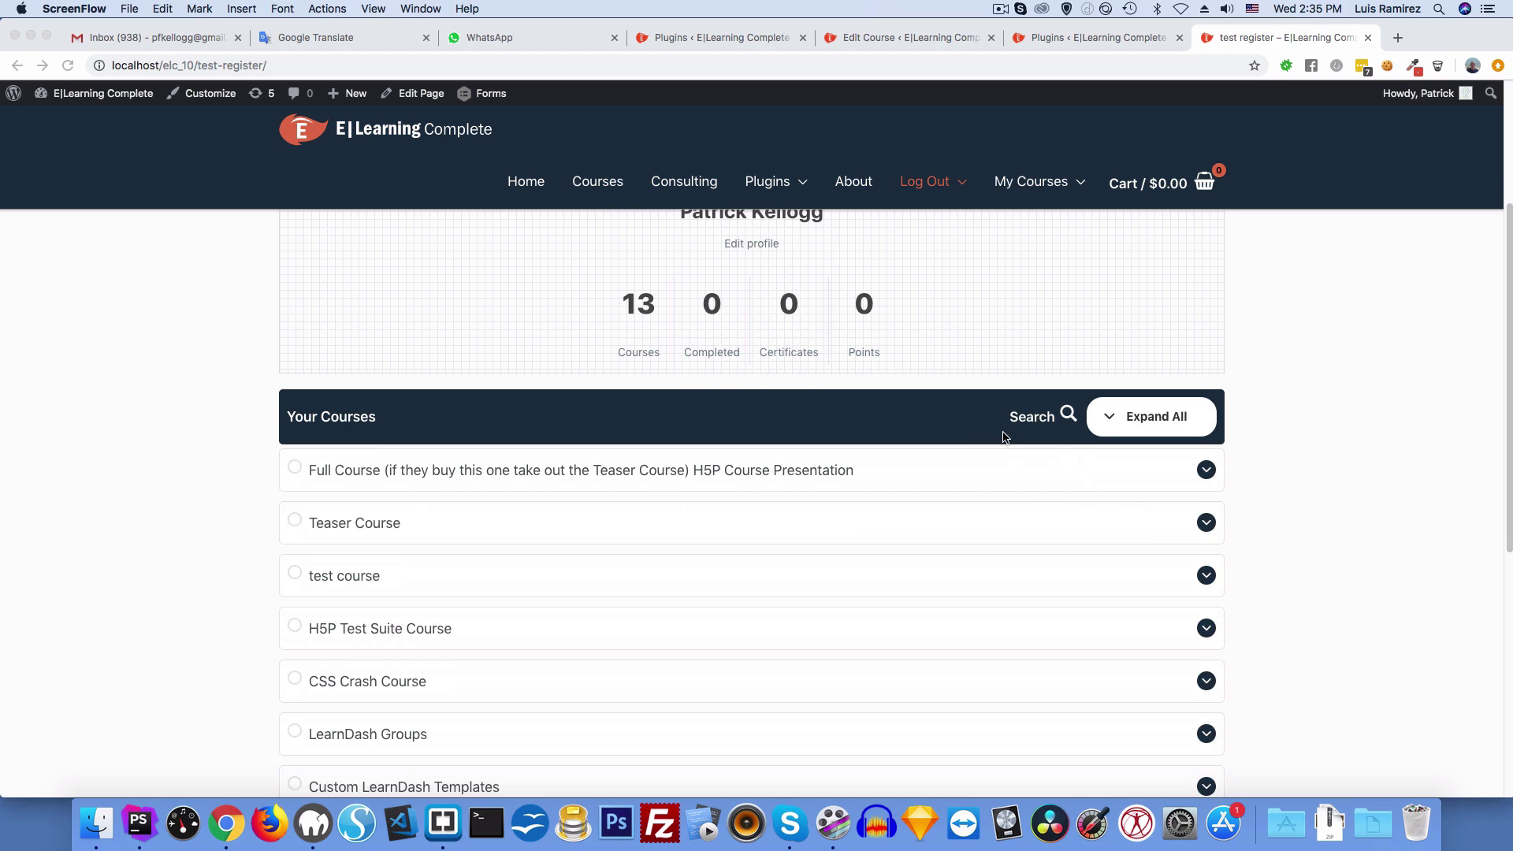
{"action": "scroll", "coordinate": [1015, 393], "scroll_direction": "up", "scroll_amount": 5}
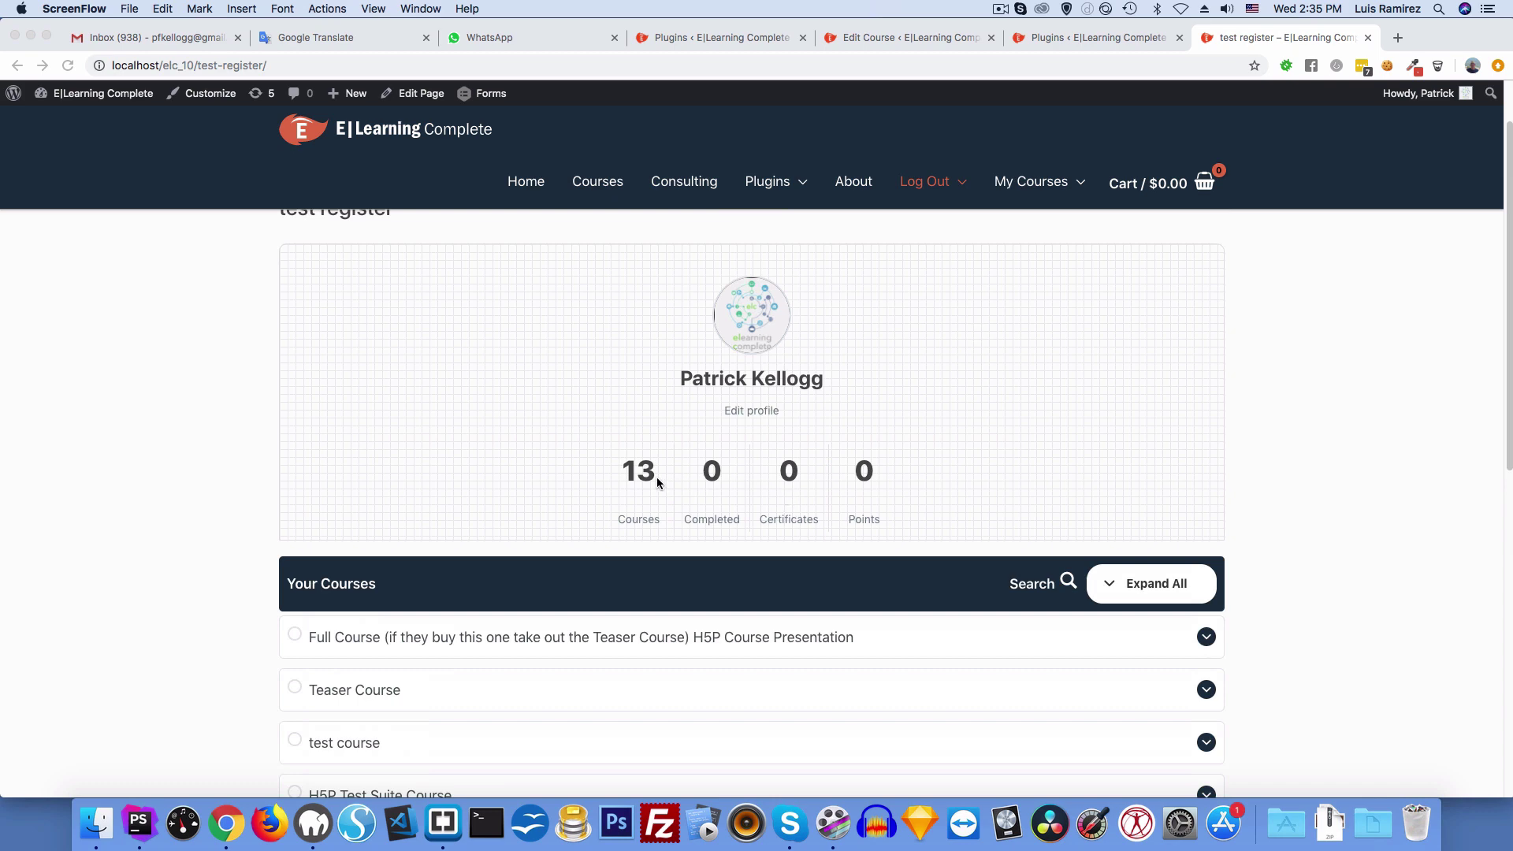
{"action": "scroll", "coordinate": [656, 477], "scroll_direction": "down", "scroll_amount": 10}
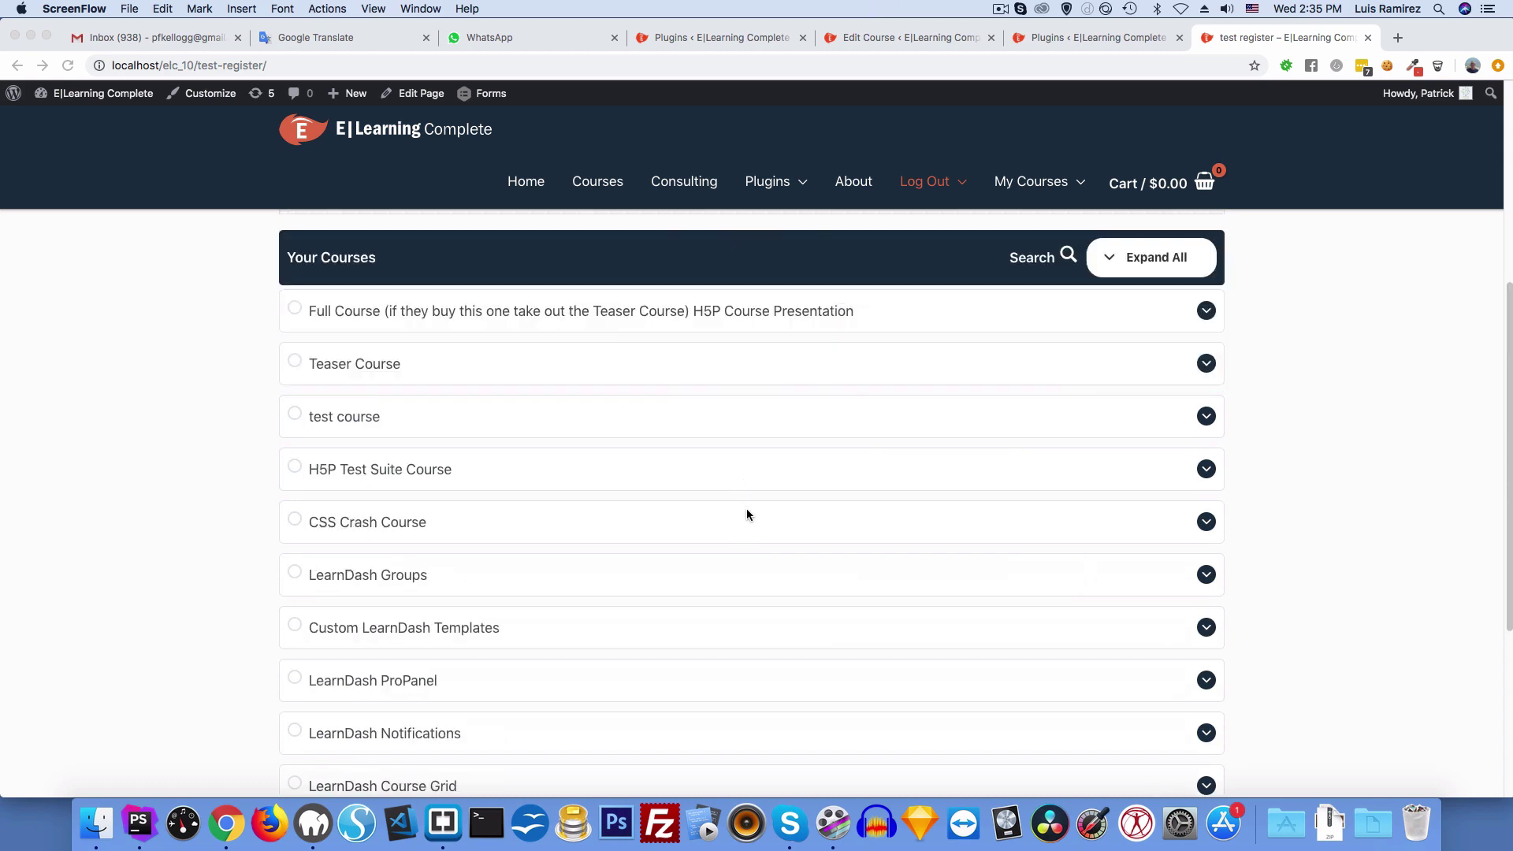
{"action": "scroll", "coordinate": [747, 512], "scroll_direction": "down", "scroll_amount": 10}
{"action": "scroll", "coordinate": [747, 511], "scroll_direction": "up", "scroll_amount": 20}
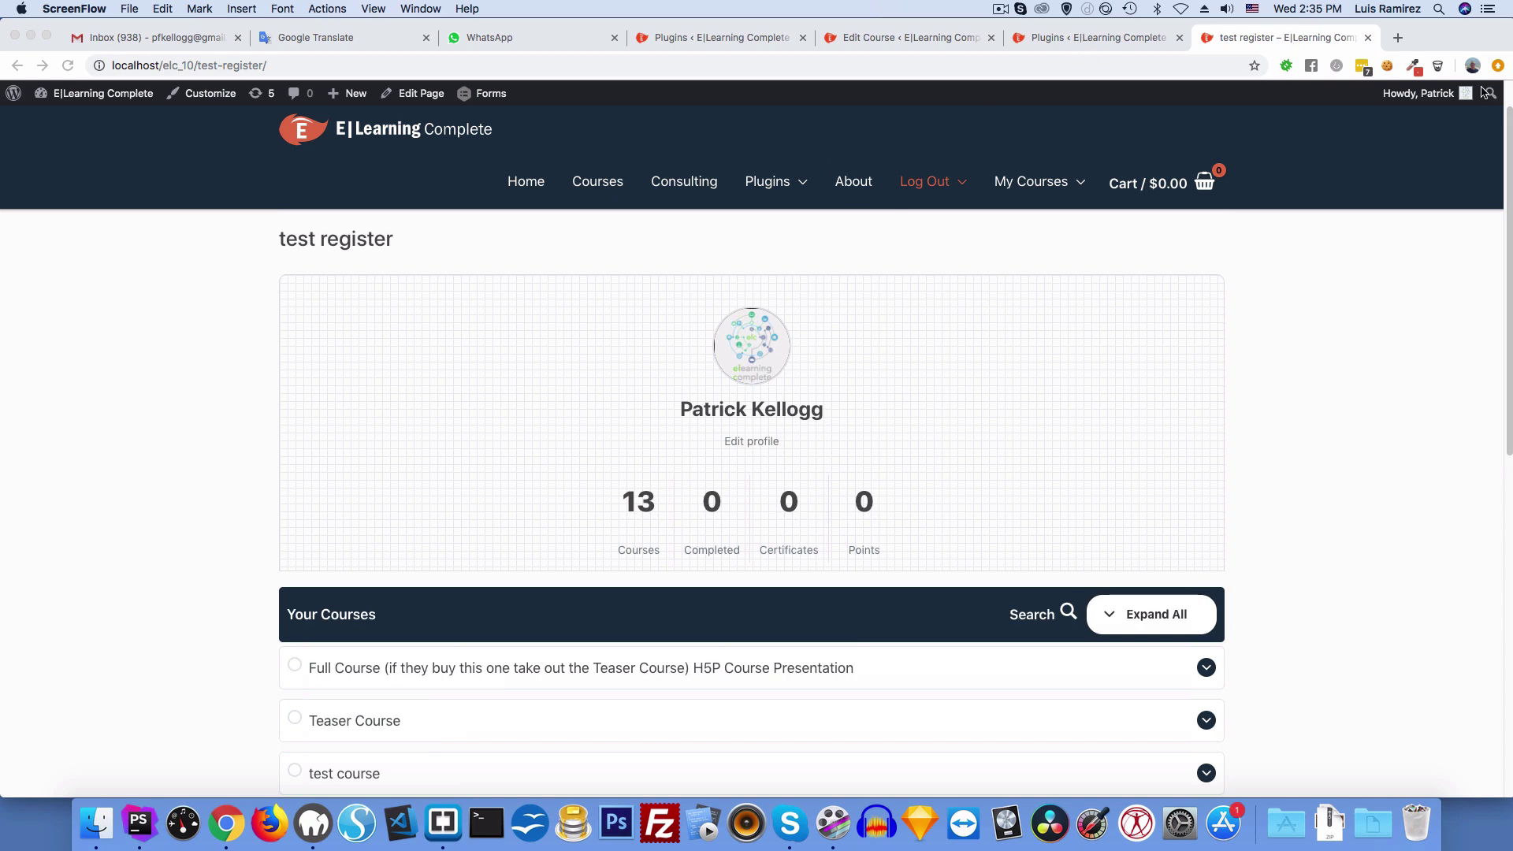
Open the logged-in user's profile editing page in a new browser tab
{"action": "right_click", "coordinate": [1418, 95]}
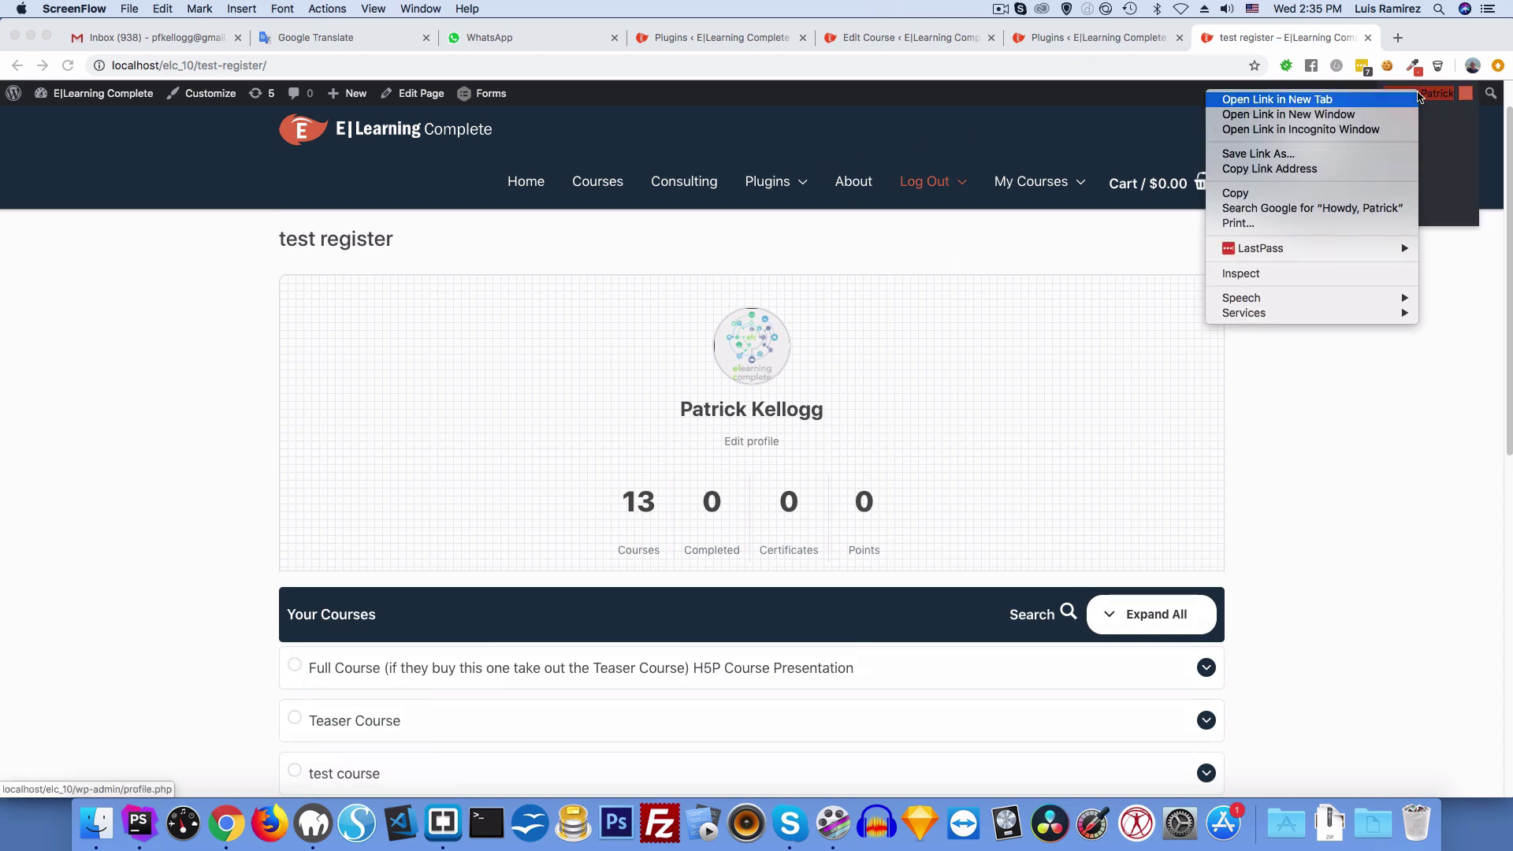
{"action": "left_click", "coordinate": [1459, 420]}
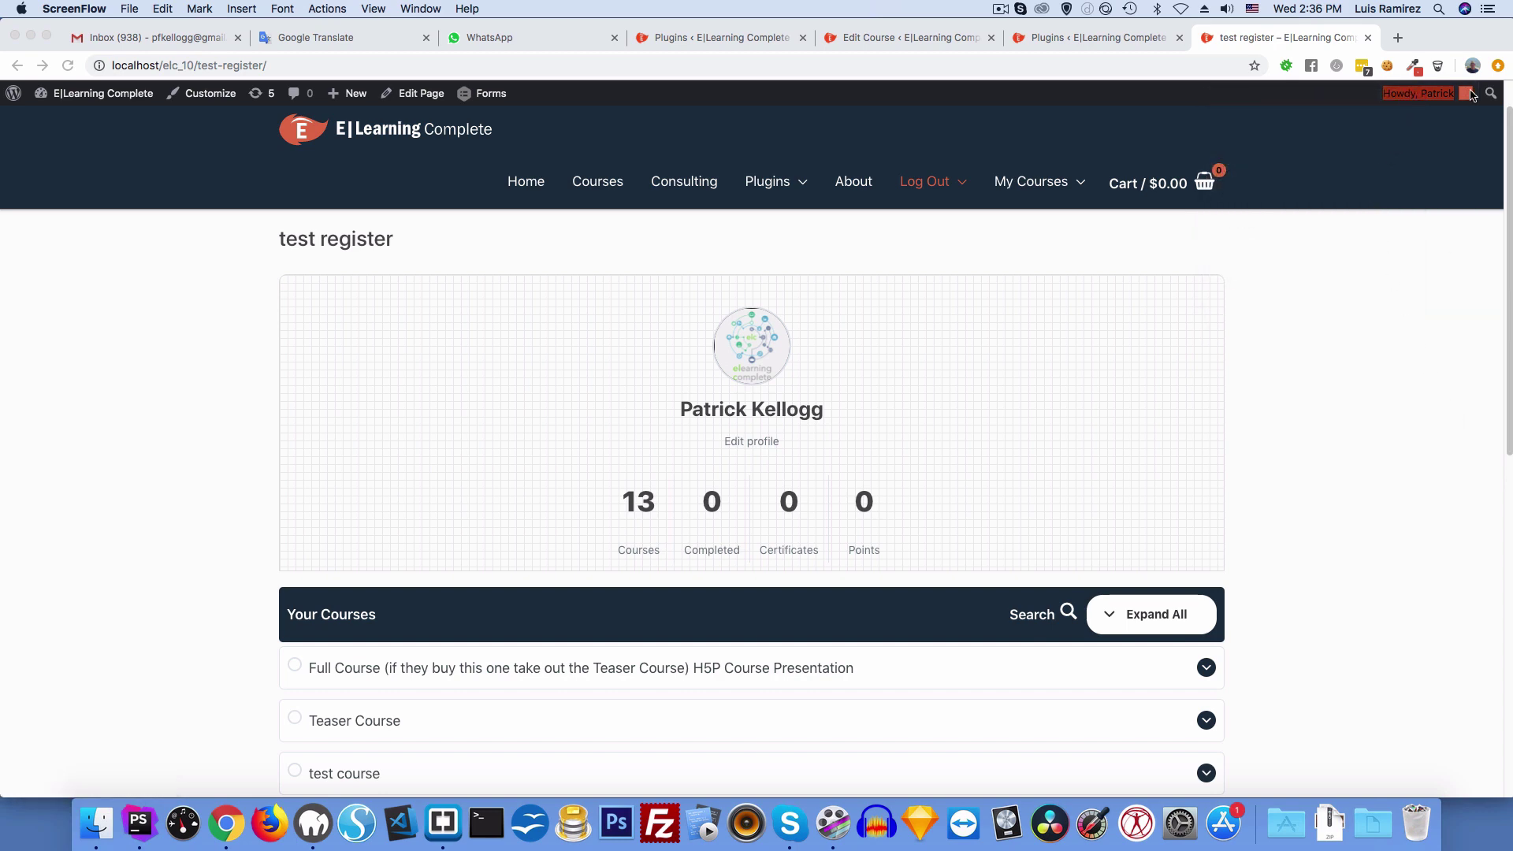
{"action": "right_click", "coordinate": [1433, 95]}
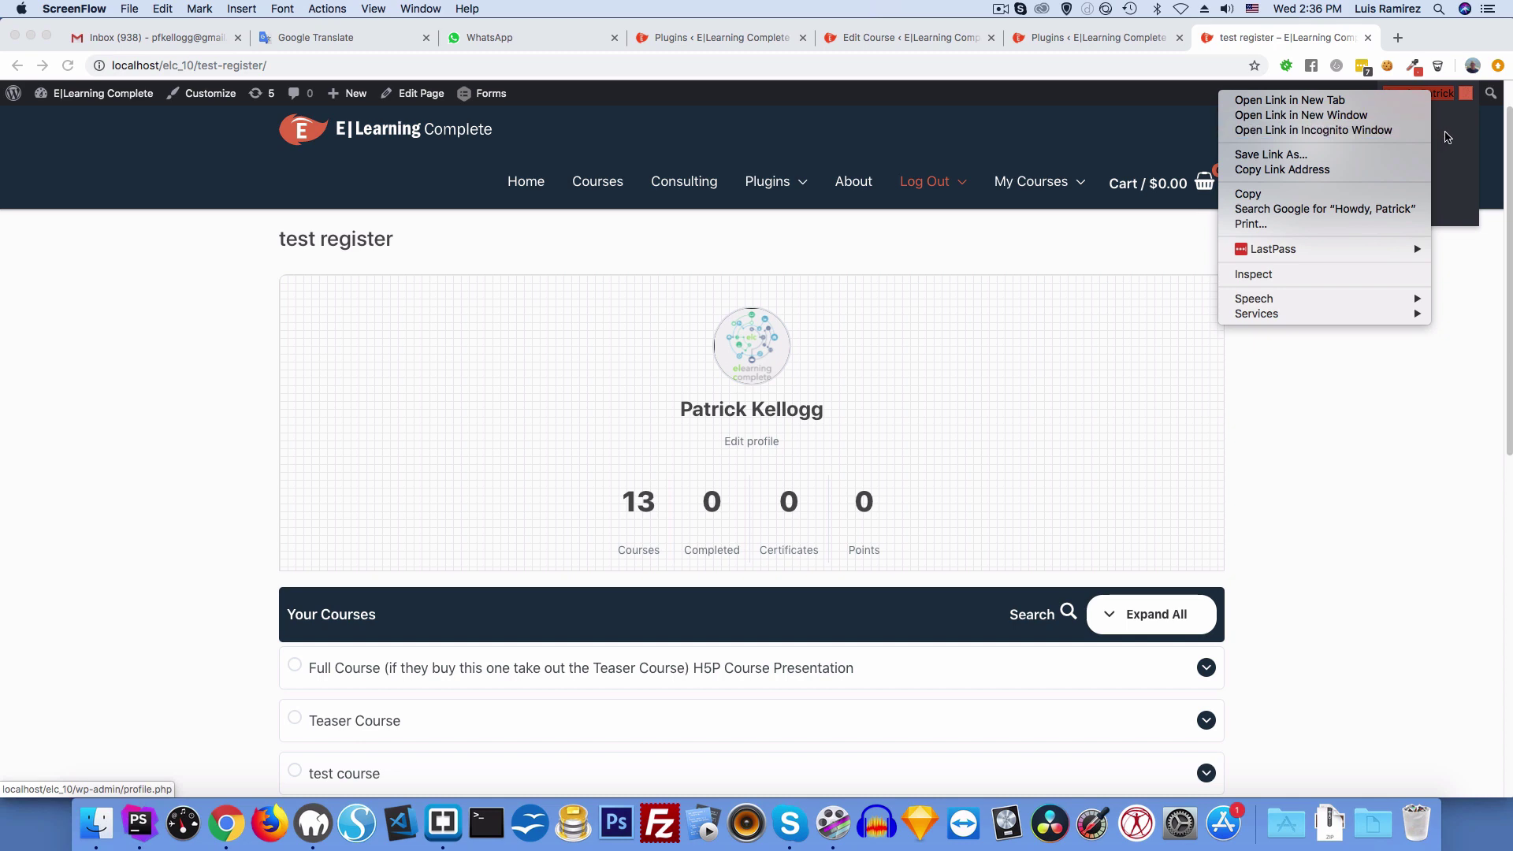
{"action": "left_click", "coordinate": [1446, 137]}
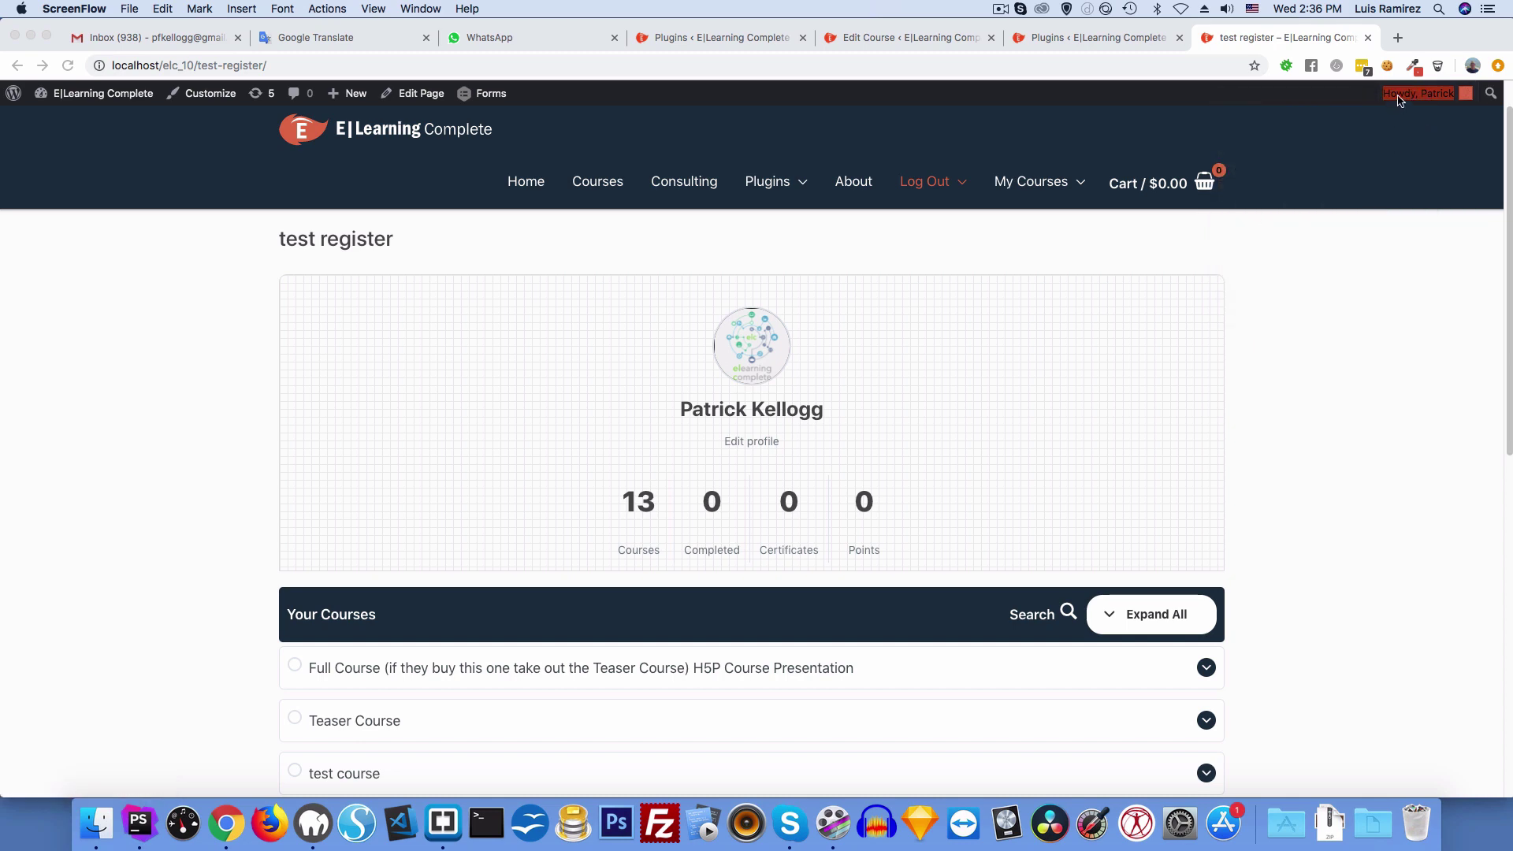
{"action": "left_click", "coordinate": [1398, 100]}
{"action": "mouse_move", "coordinate": [1398, 99]}
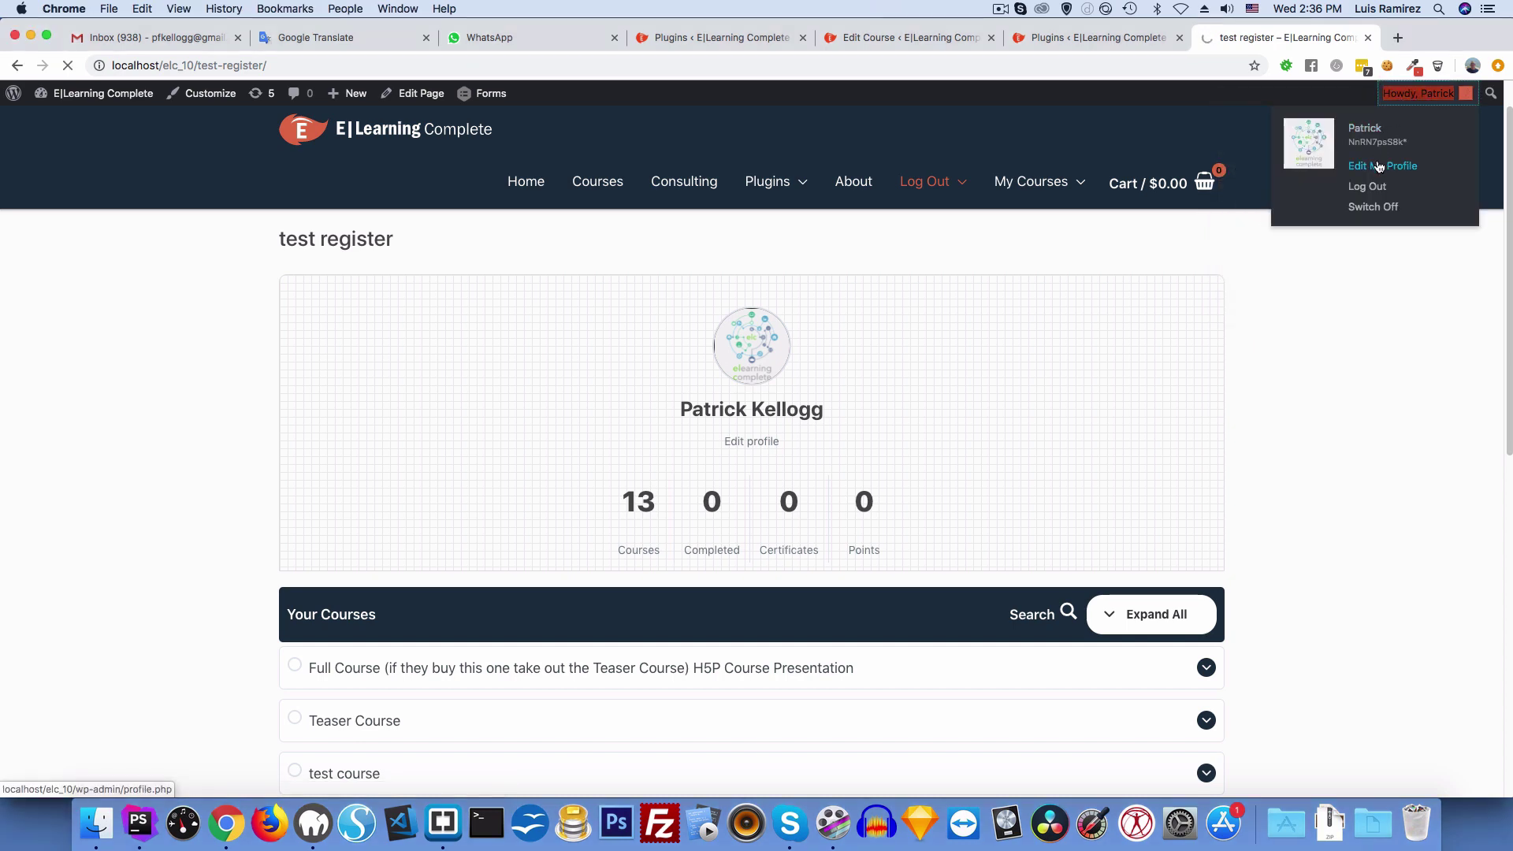
{"action": "right_click", "coordinate": [1378, 165]}
{"action": "left_click", "coordinate": [1324, 171]}
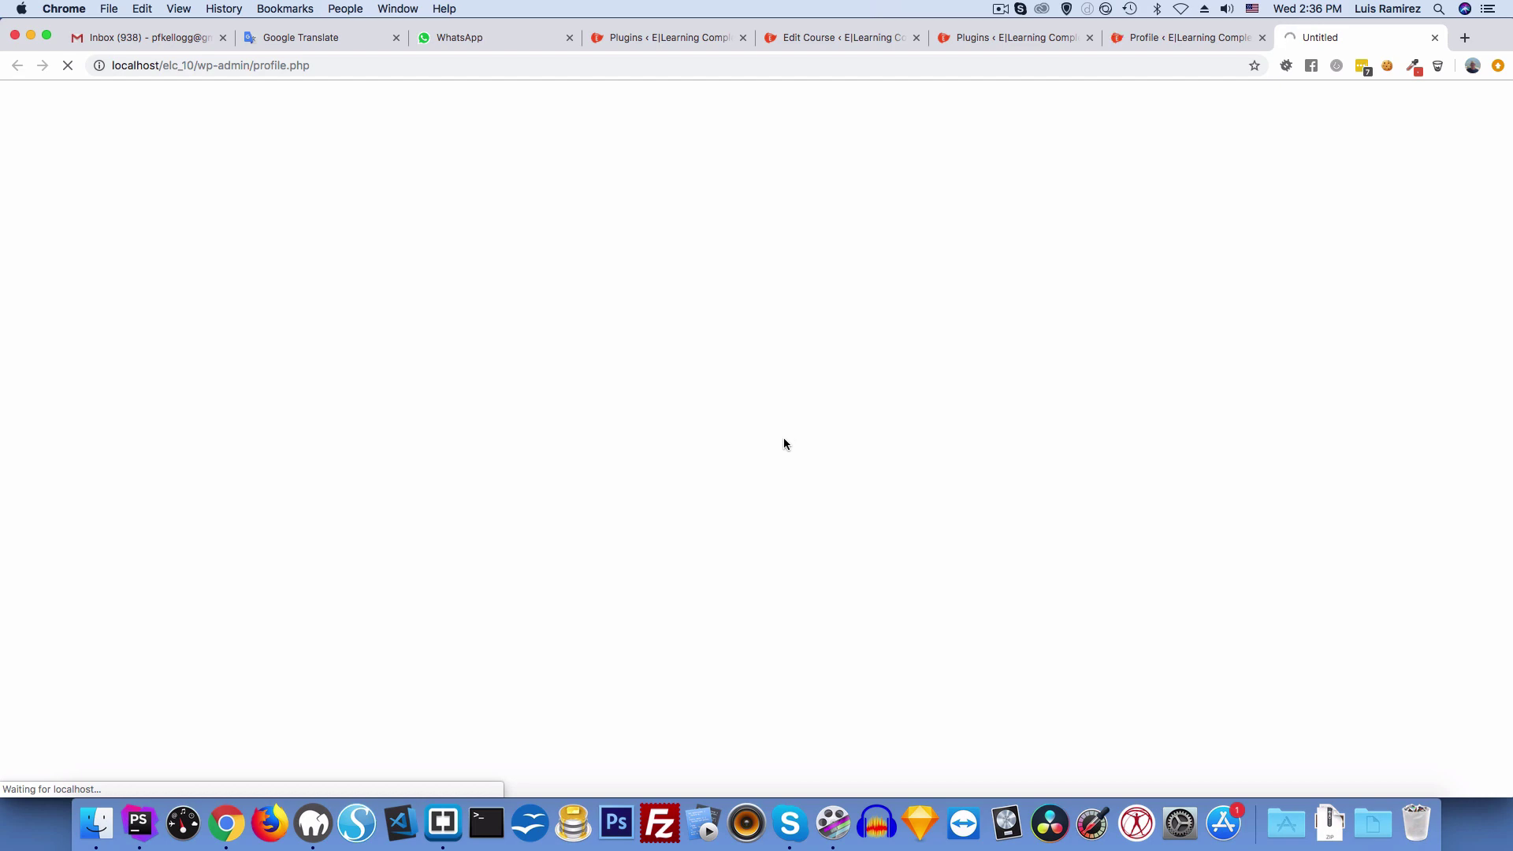
Check both pages of the enrolled courses list in the profile's User Enrolled in Courses section
{"action": "scroll", "coordinate": [796, 446], "scroll_direction": "down", "scroll_amount": 10}
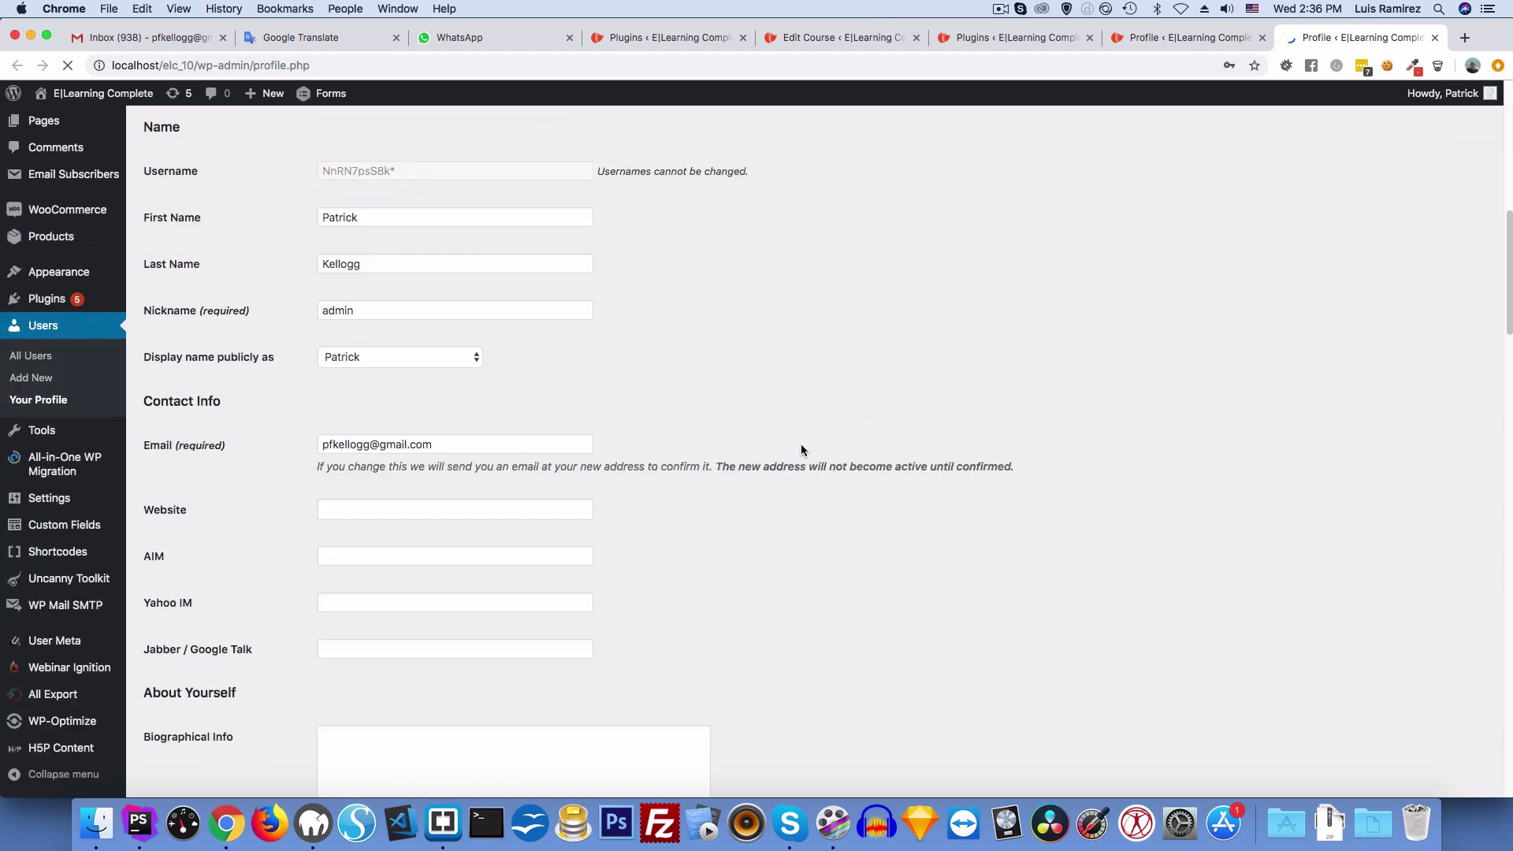
{"action": "scroll", "coordinate": [800, 450], "scroll_direction": "down", "scroll_amount": 8}
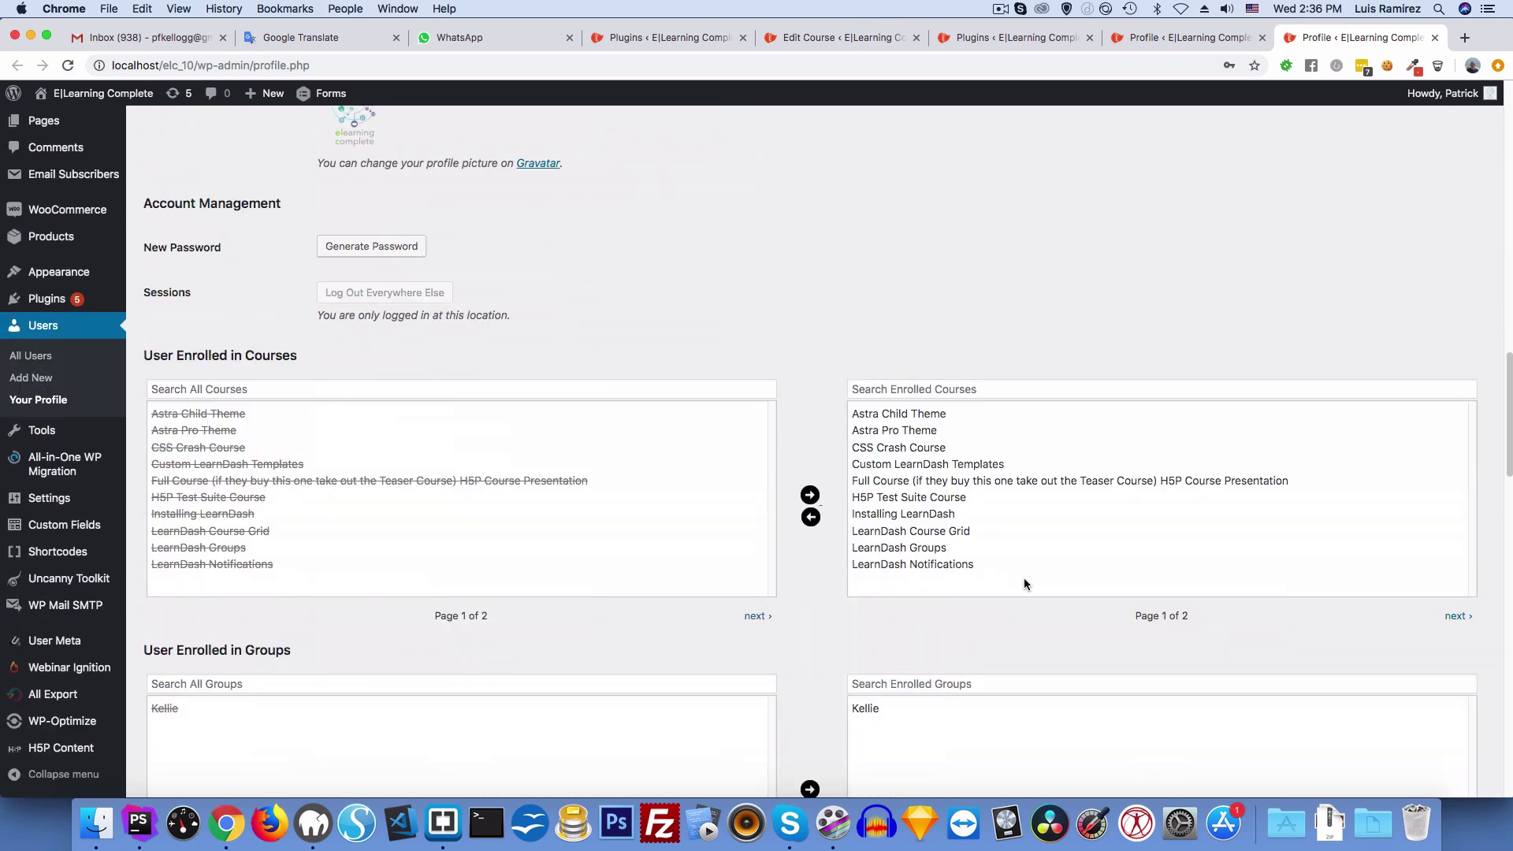
{"action": "left_click", "coordinate": [1454, 617]}
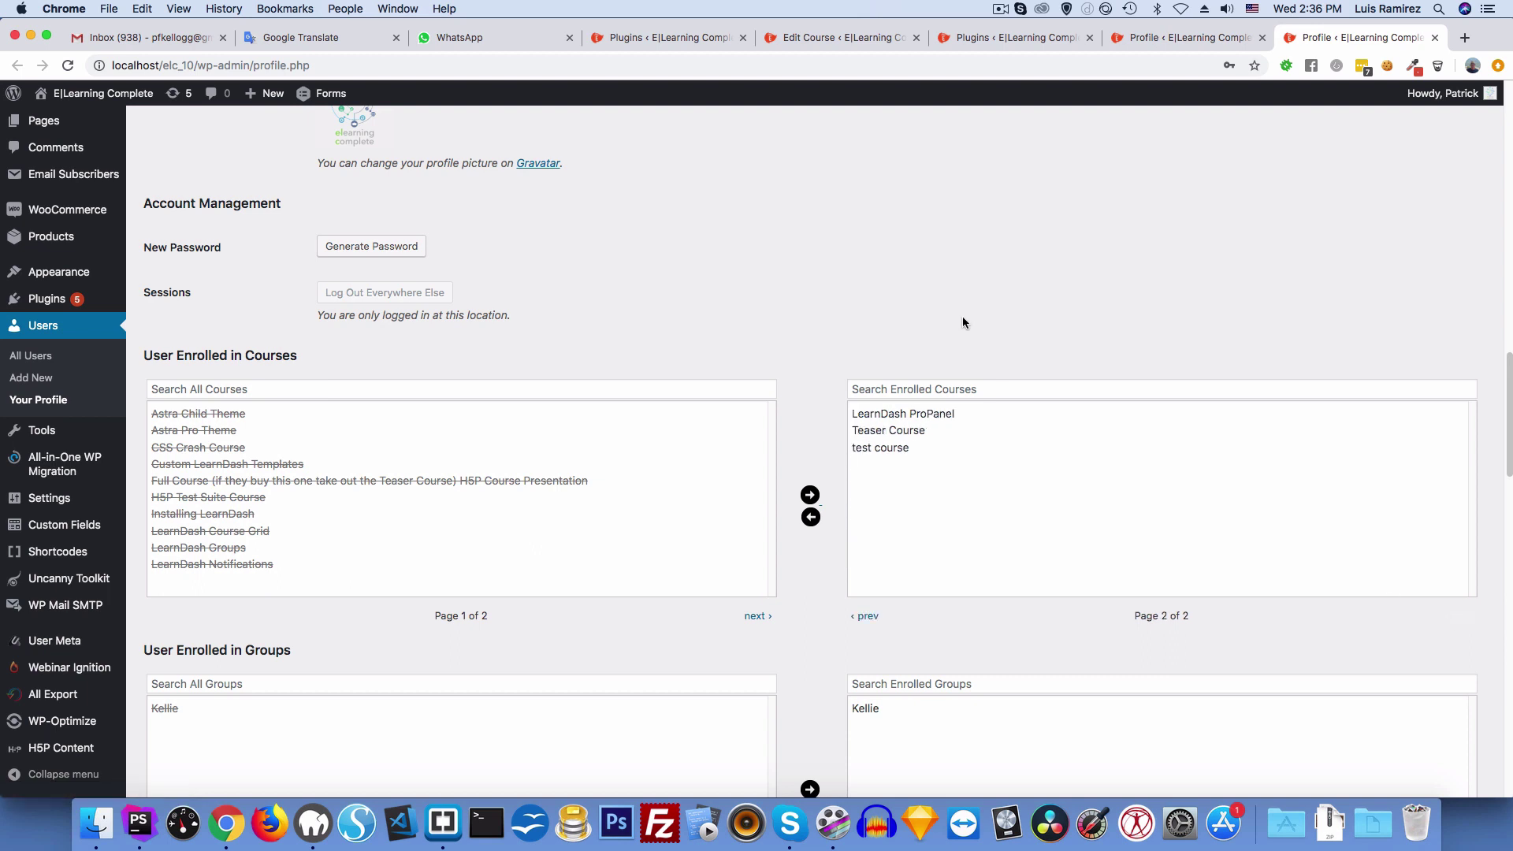
{"action": "left_click", "coordinate": [865, 617]}
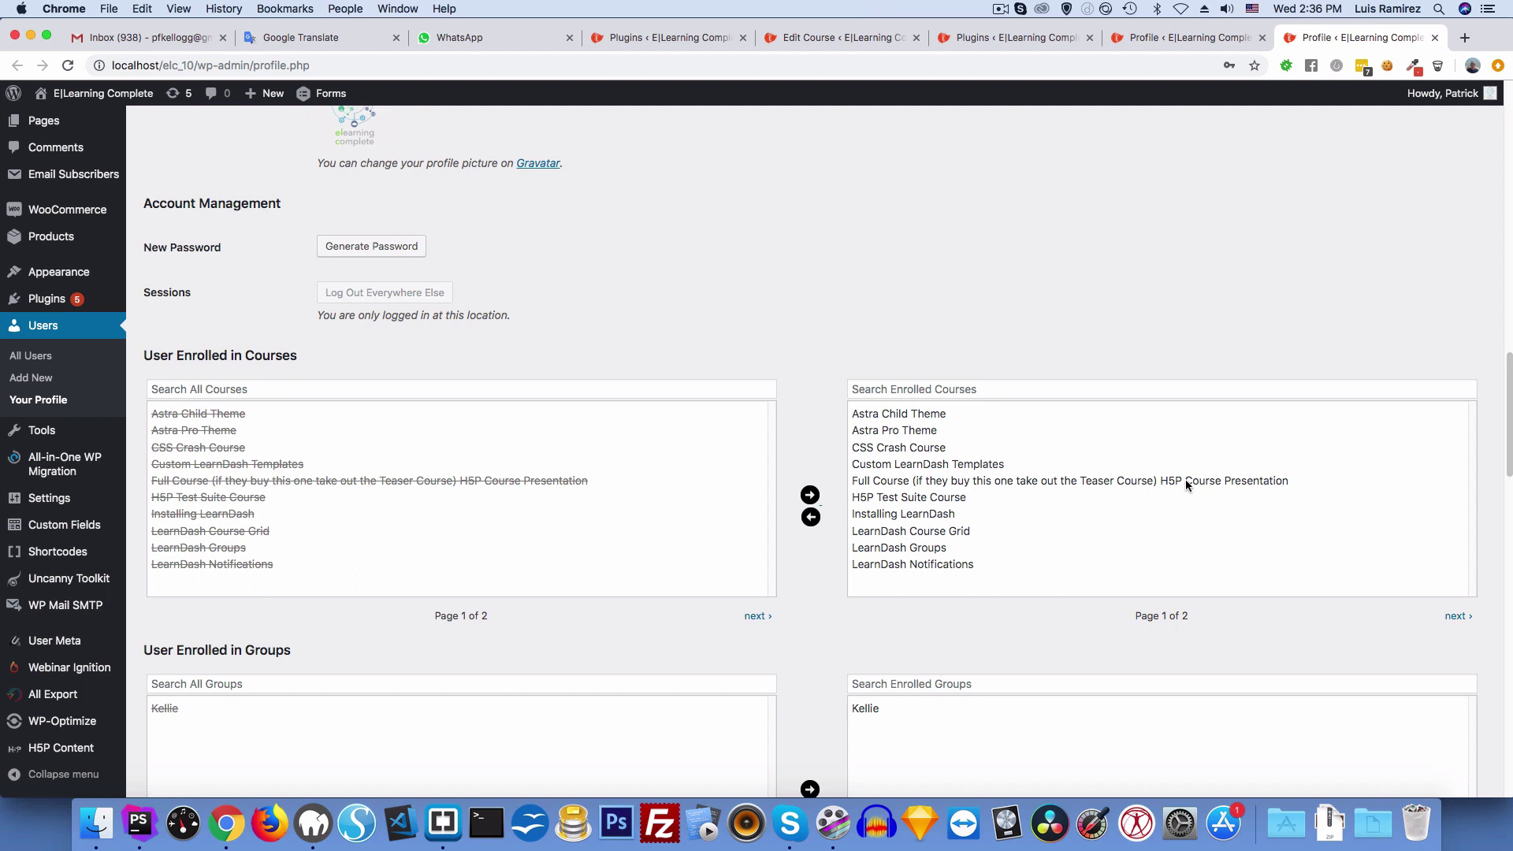
{"action": "left_click", "coordinate": [1452, 617]}
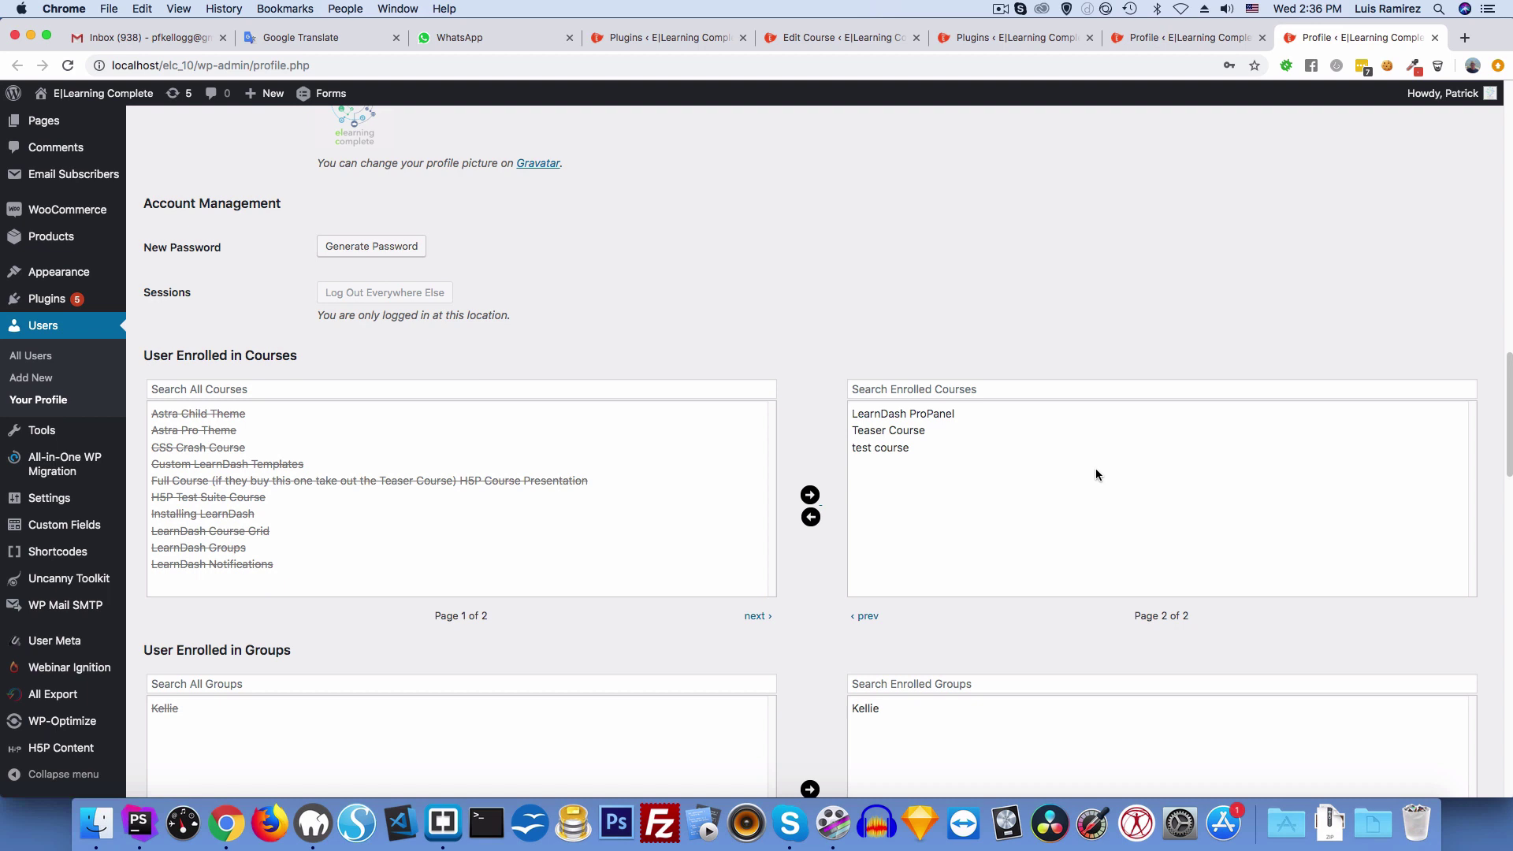
Find the ELC Test stuff 4 plugin among the installed plugins and activate it
{"action": "left_click", "coordinate": [979, 39]}
{"action": "scroll", "coordinate": [623, 372], "scroll_direction": "down", "scroll_amount": 10}
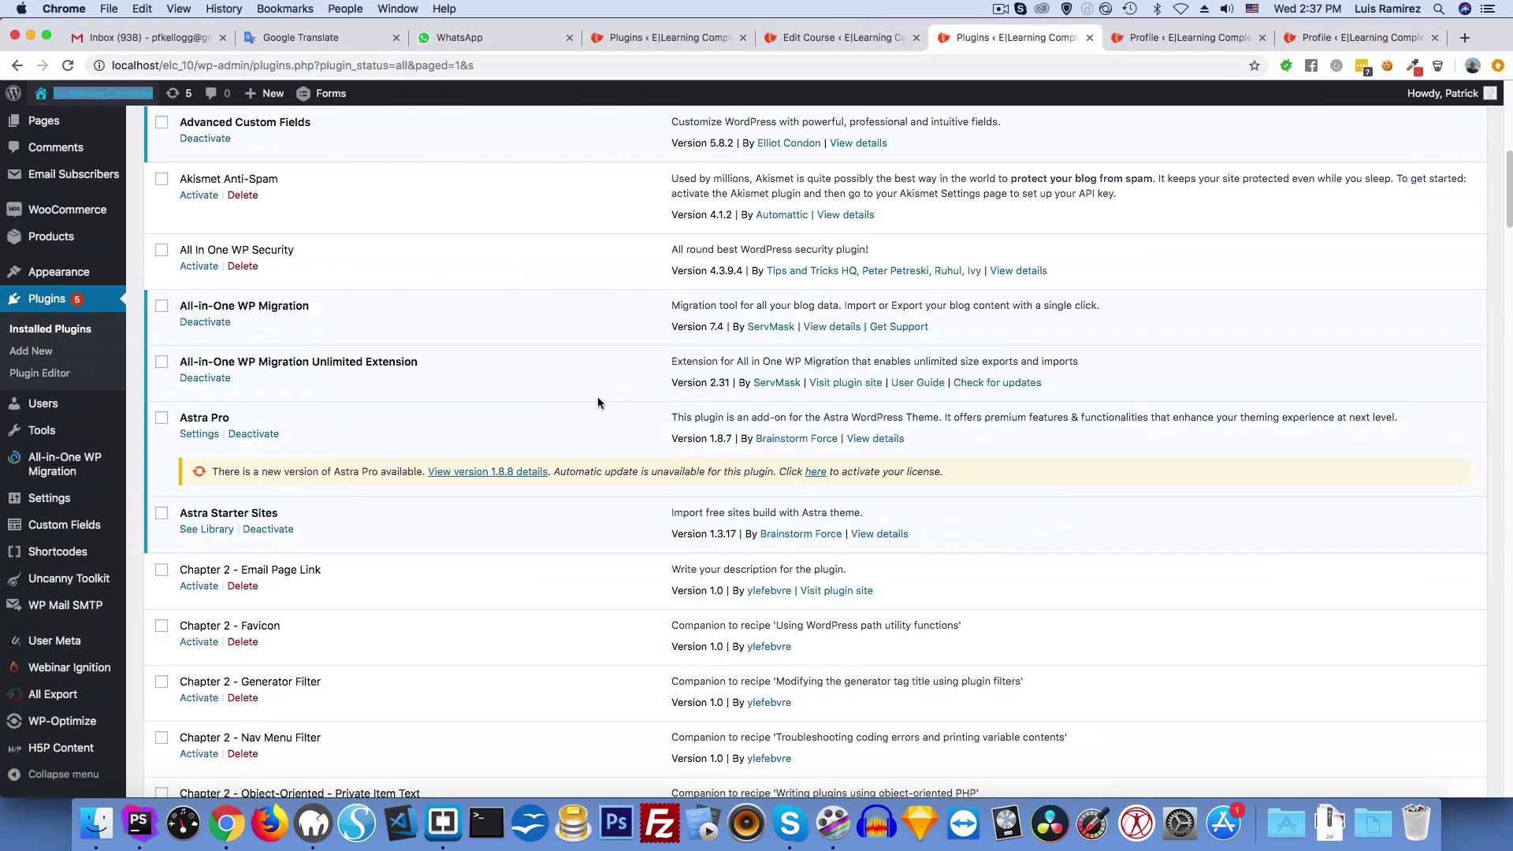
{"action": "scroll", "coordinate": [597, 405], "scroll_direction": "down", "scroll_amount": 20}
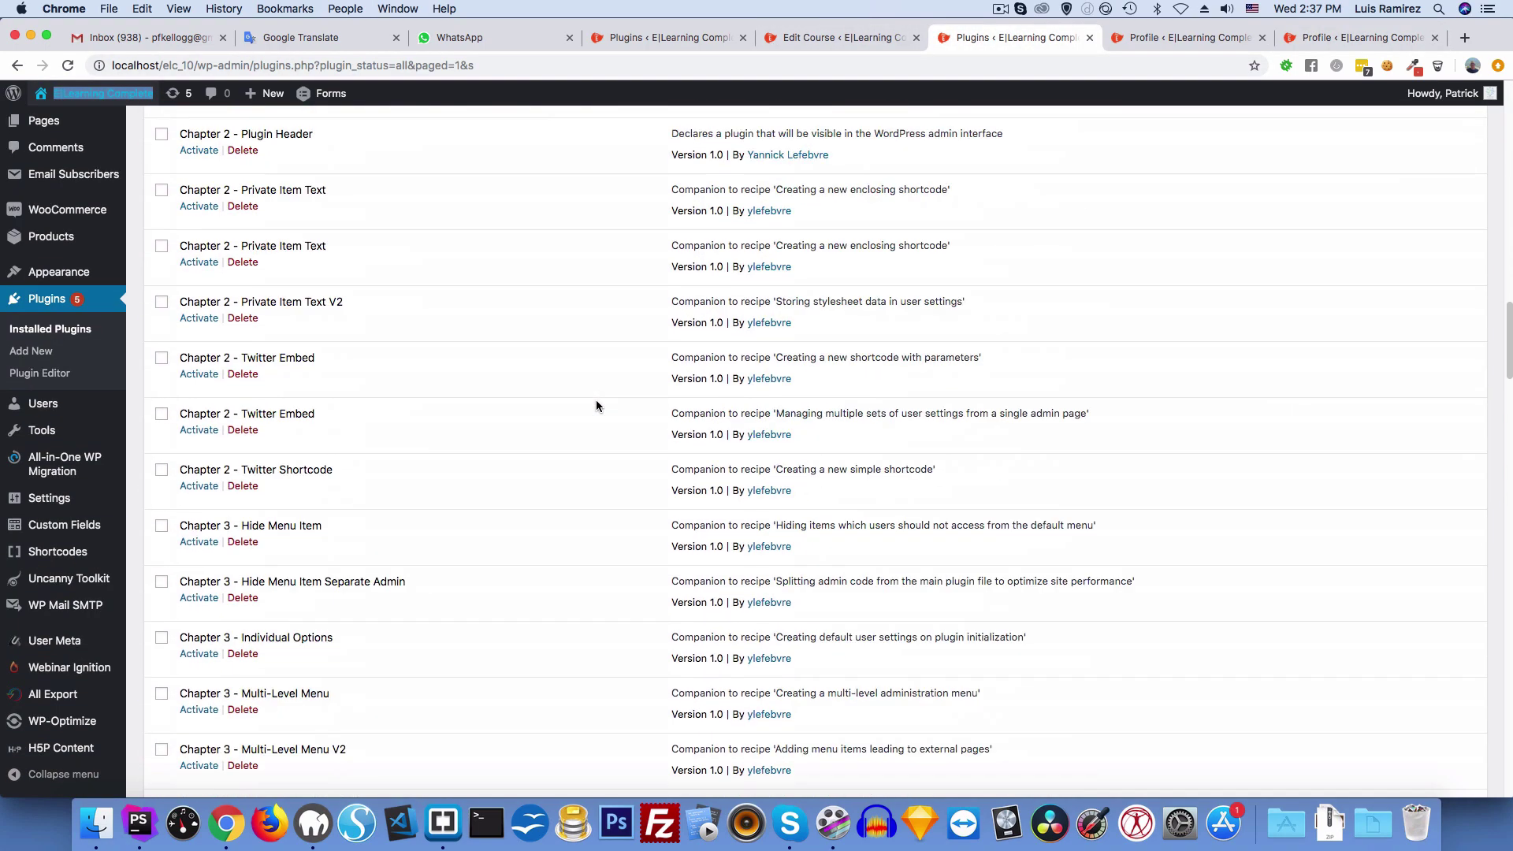
{"action": "scroll", "coordinate": [596, 403], "scroll_direction": "down", "scroll_amount": 10}
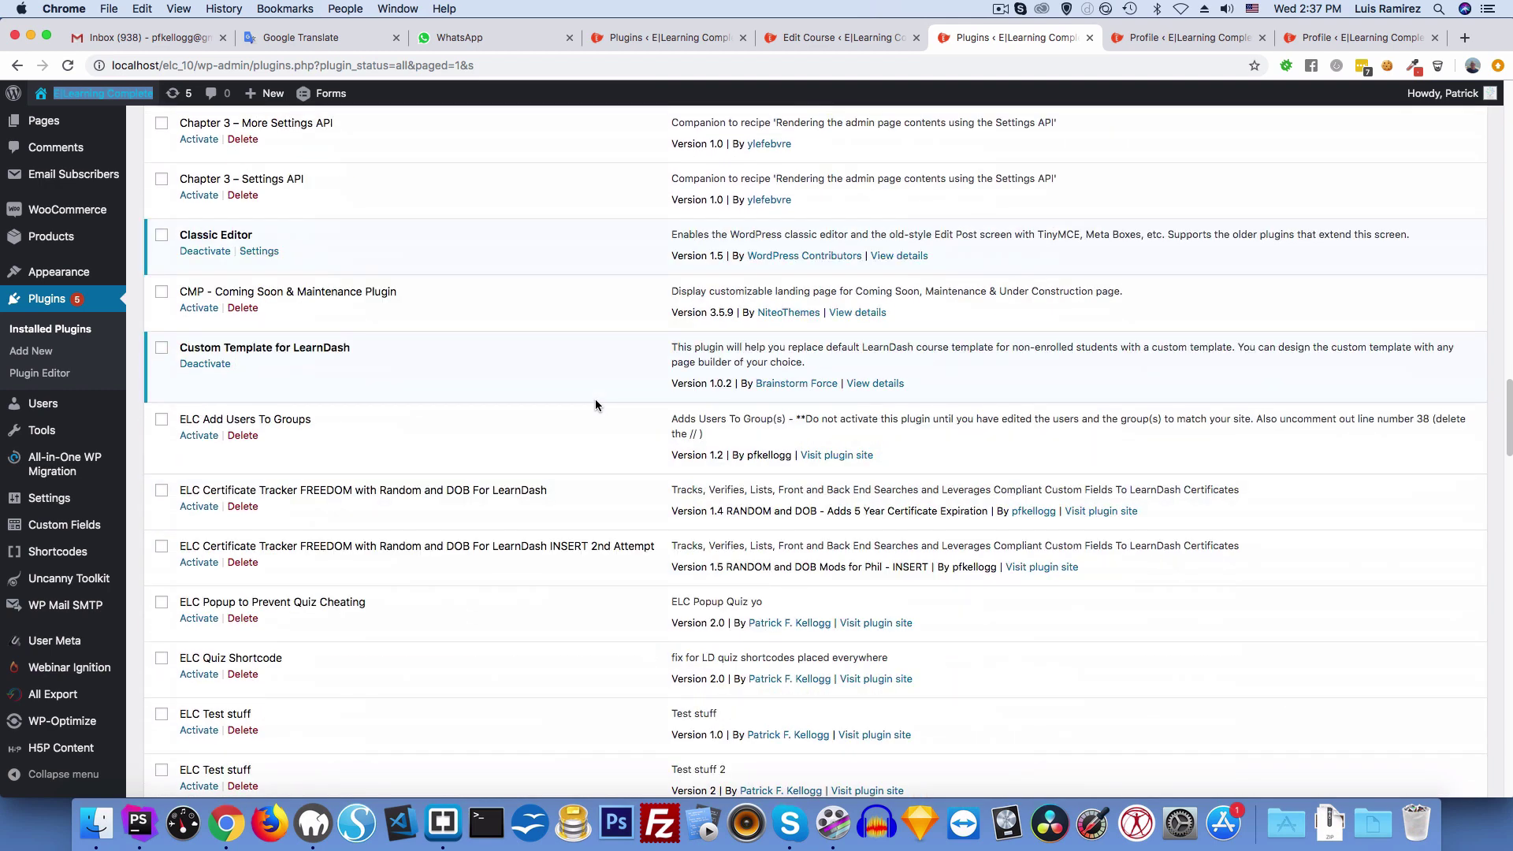
{"action": "scroll", "coordinate": [580, 406], "scroll_direction": "down", "scroll_amount": 2}
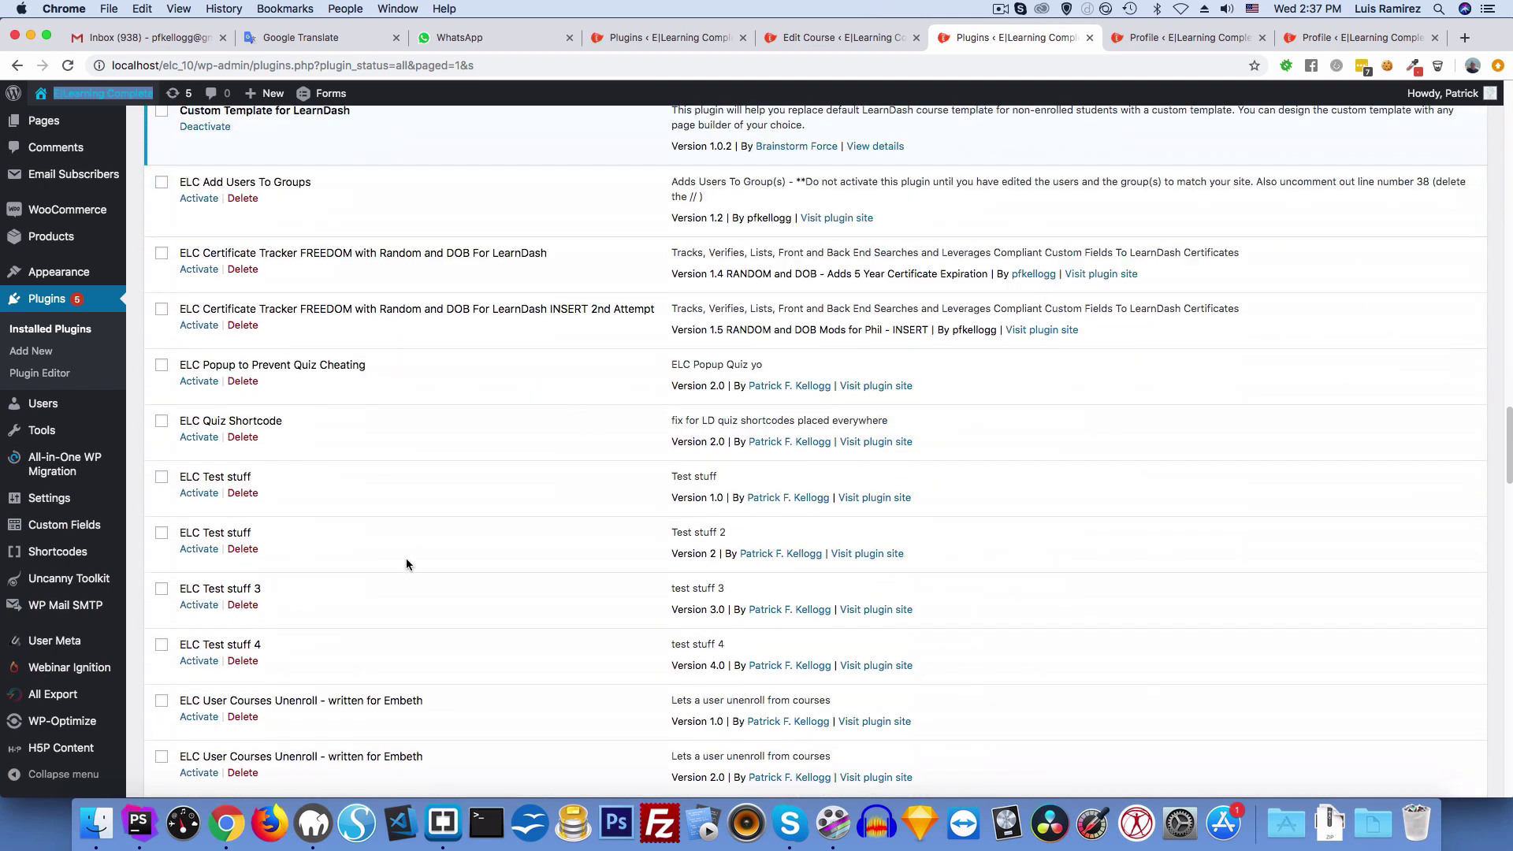
{"action": "left_click", "coordinate": [198, 661]}
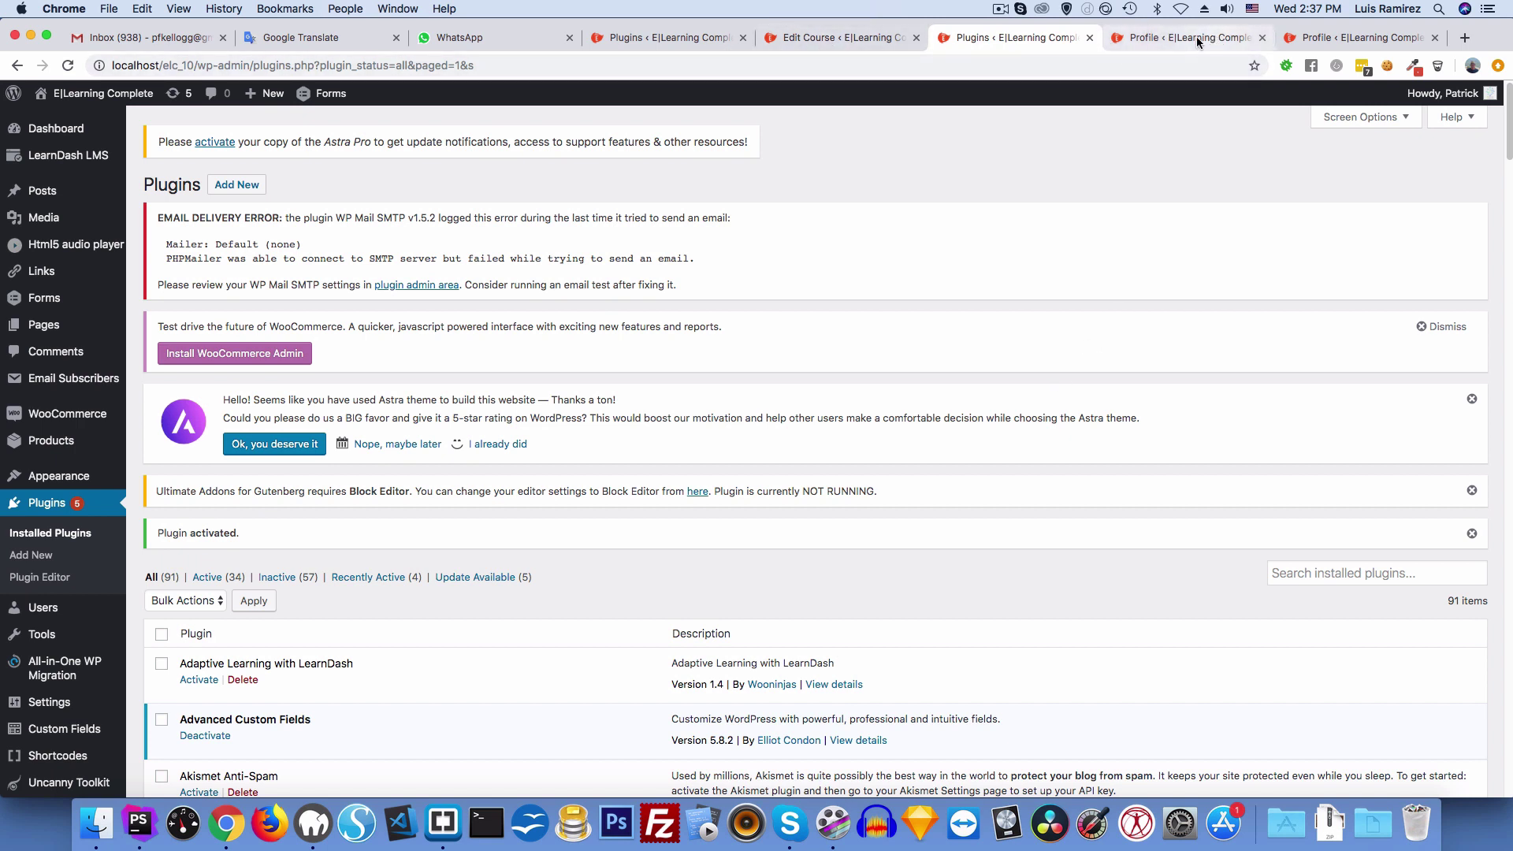
Return to the profile page that was showing the course enrollments and reload it
{"action": "left_click", "coordinate": [1157, 35]}
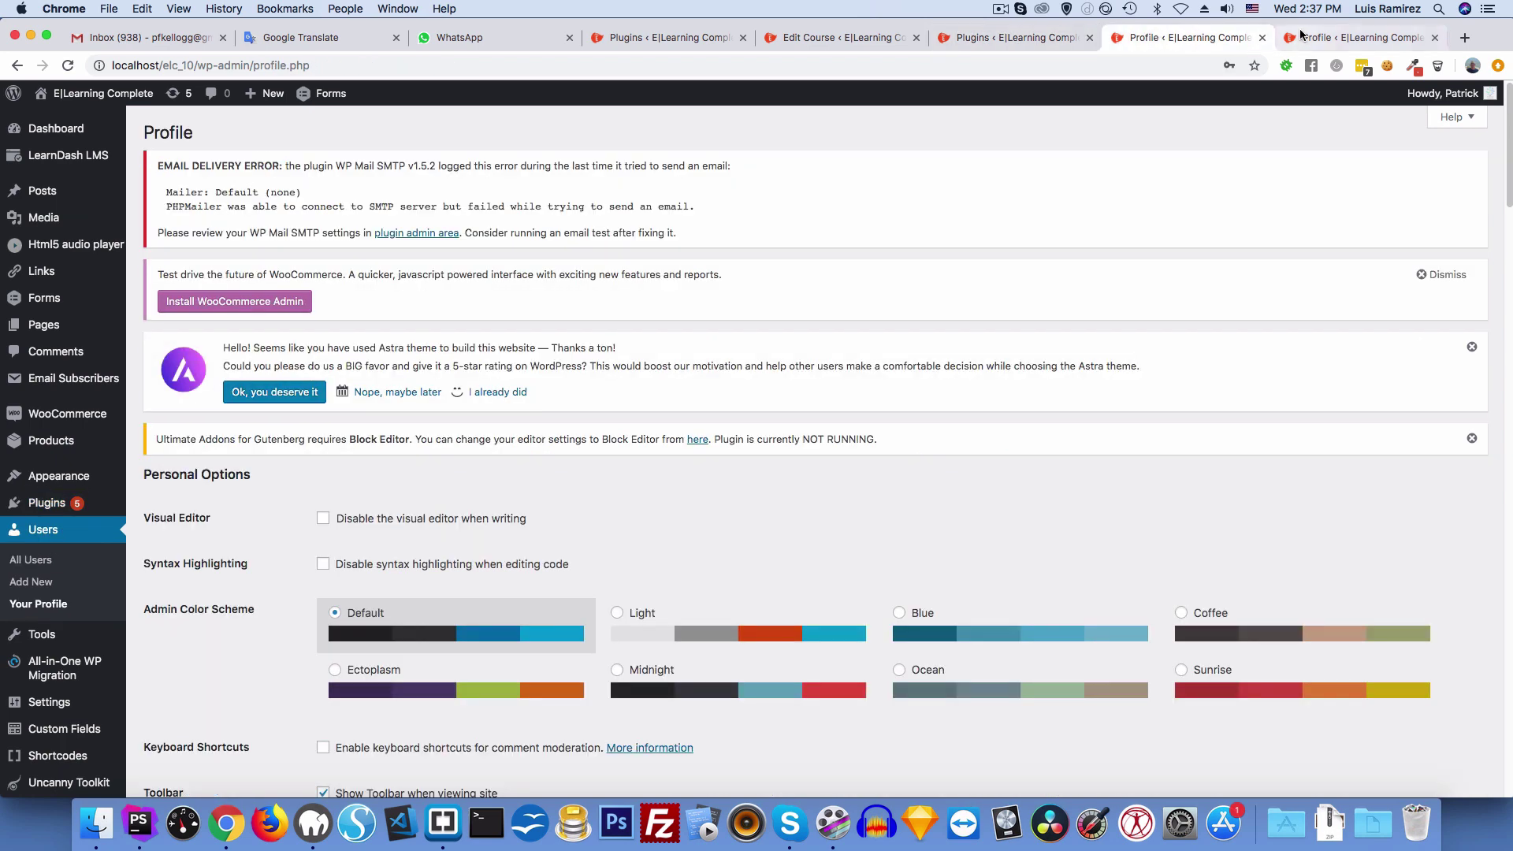
{"action": "left_click", "coordinate": [1332, 41]}
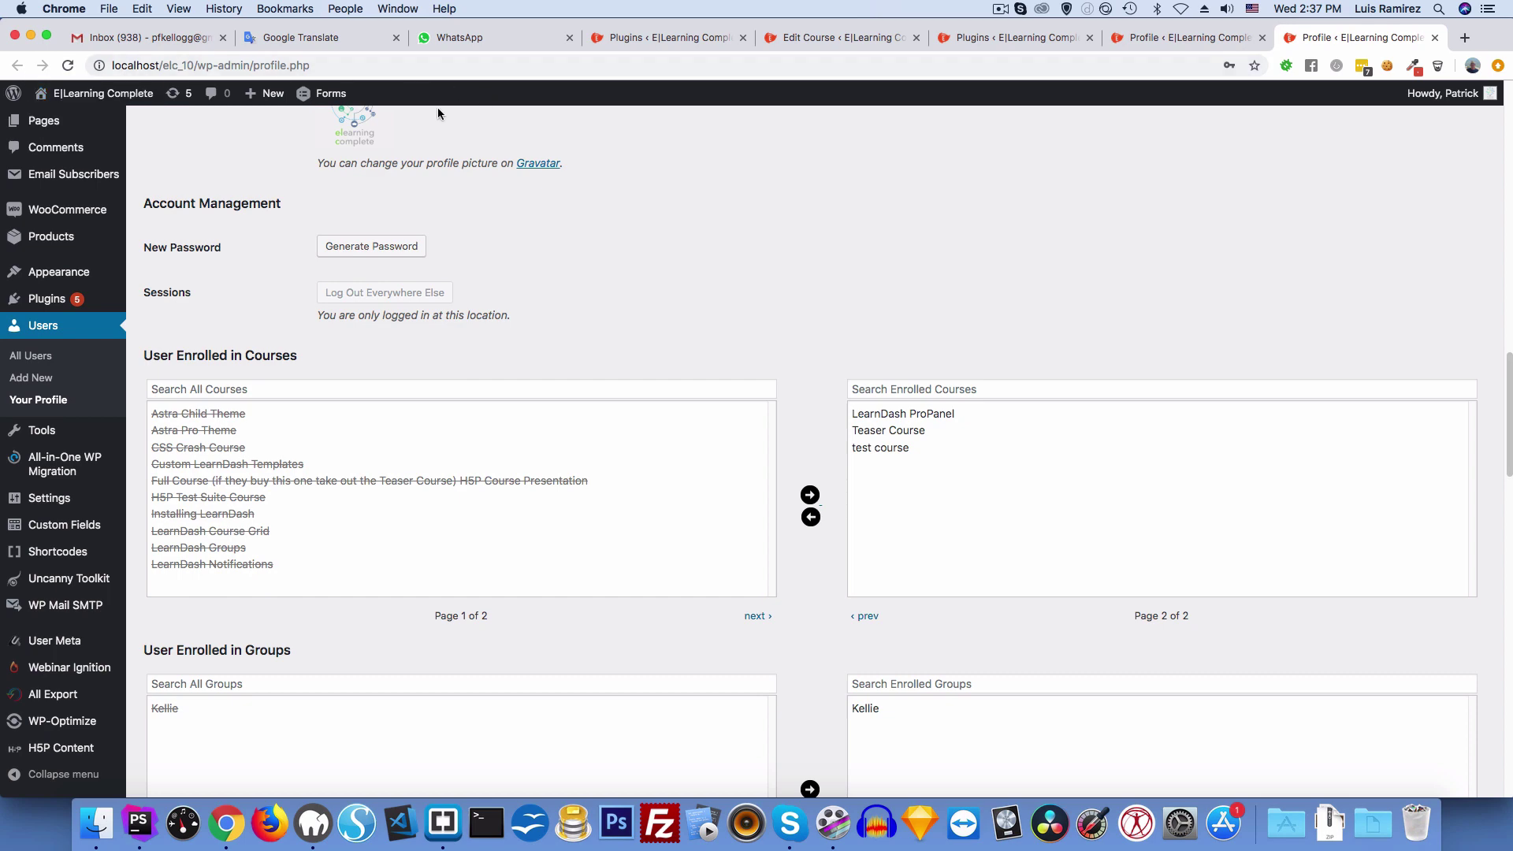
{"action": "left_click", "coordinate": [16, 66]}
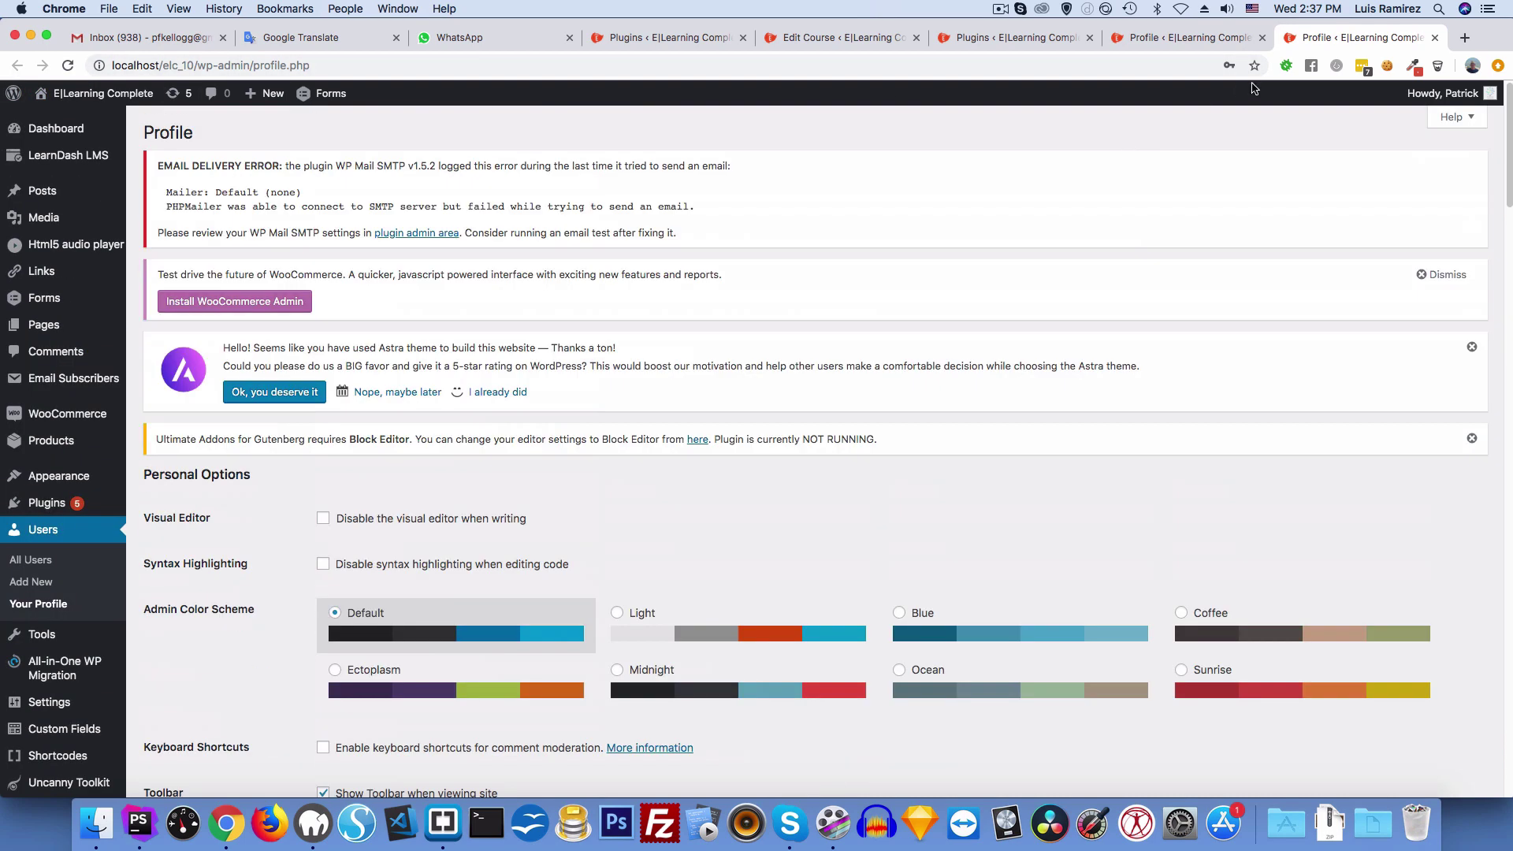
Open the site's home page in a new tab and review the course list on its test register page
{"action": "right_click", "coordinate": [72, 93]}
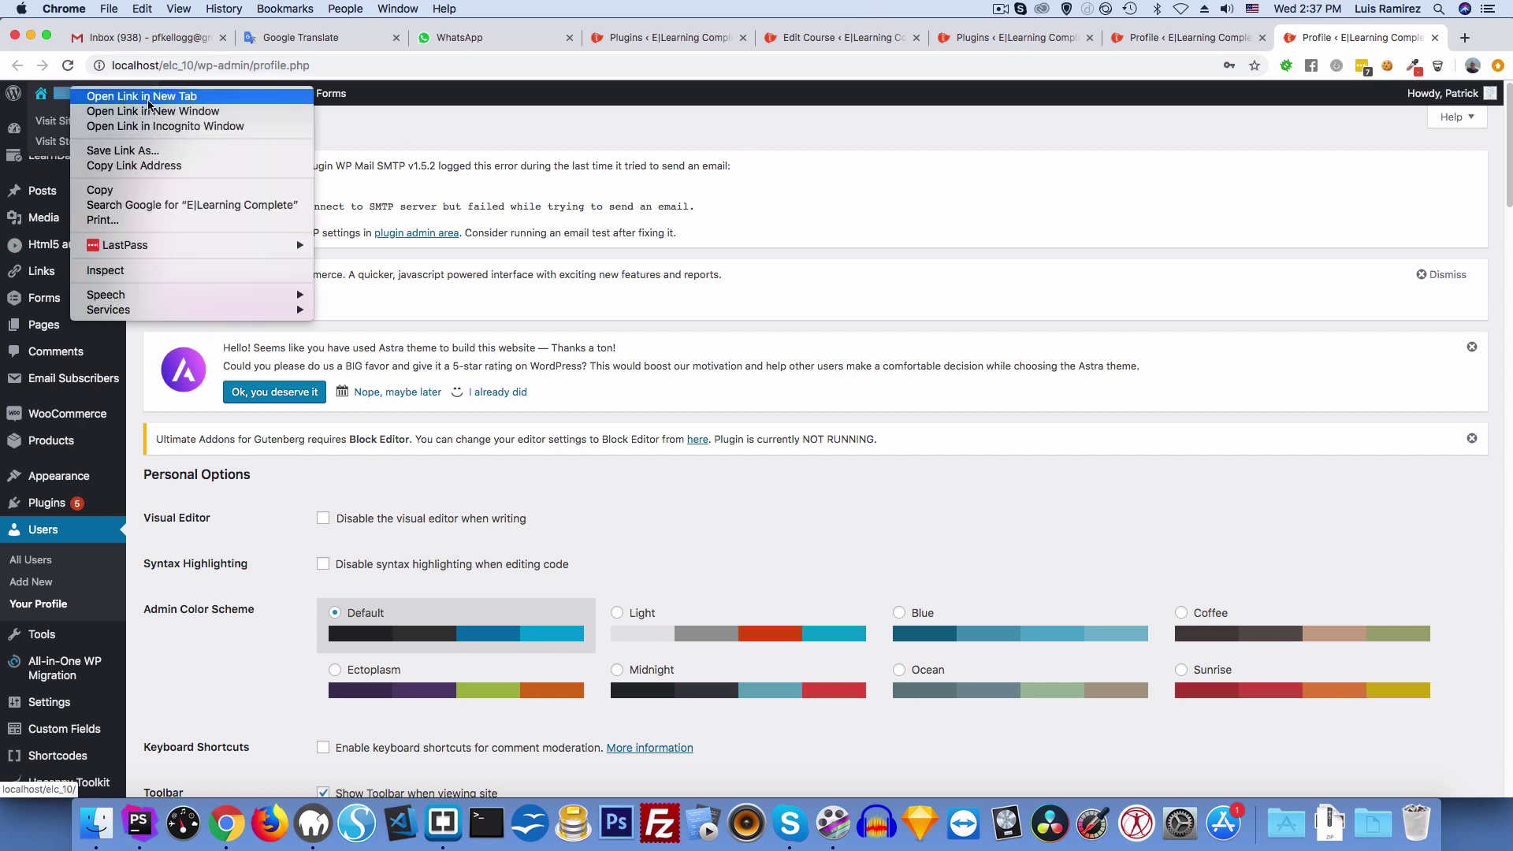
{"action": "left_click", "coordinate": [142, 96]}
{"action": "left_click", "coordinate": [1347, 37]}
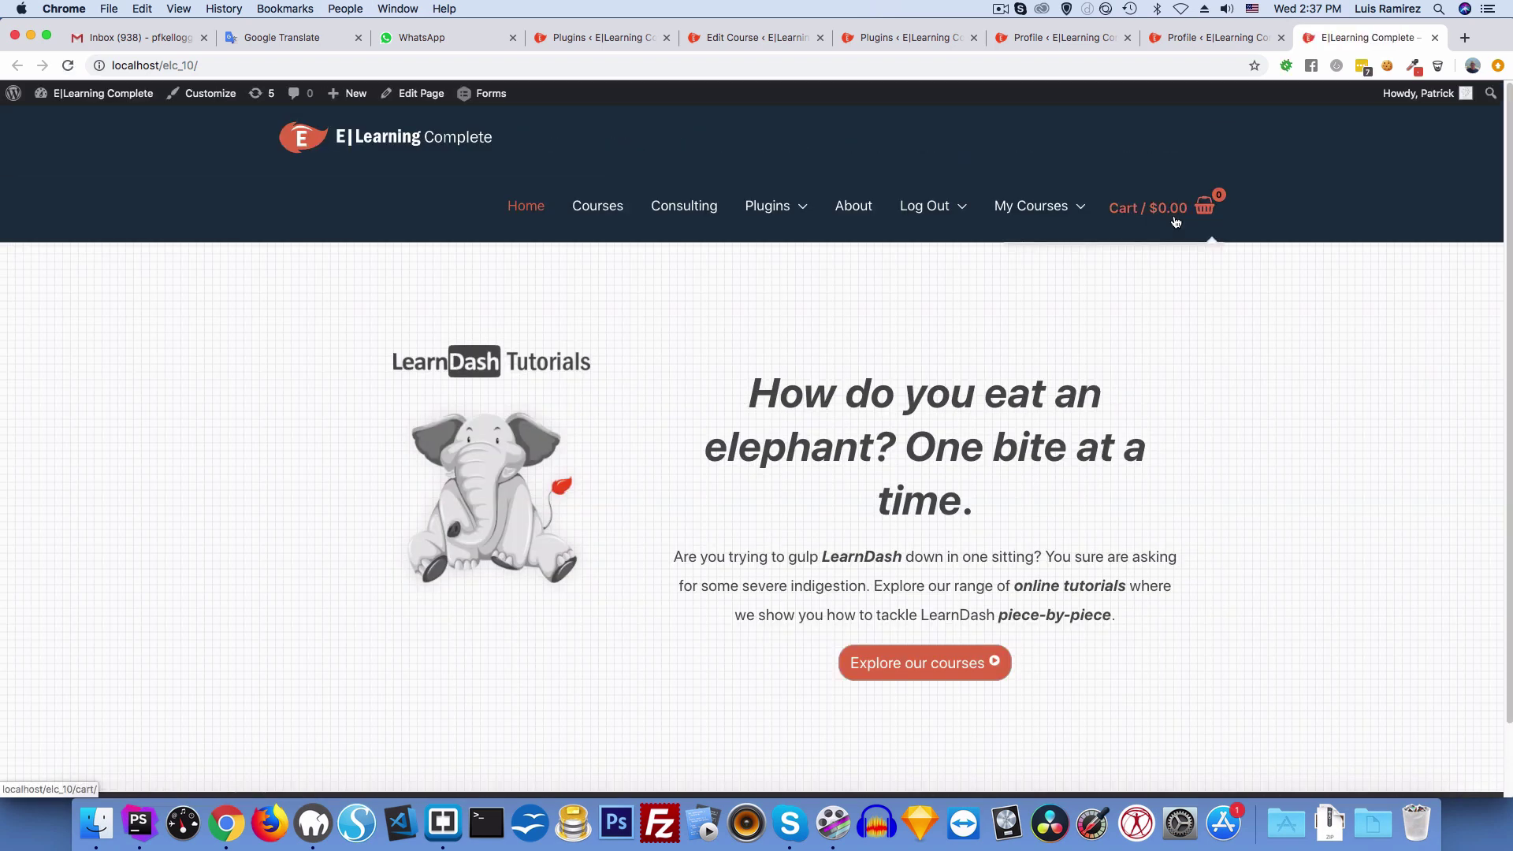
{"action": "mouse_move", "coordinate": [1176, 221]}
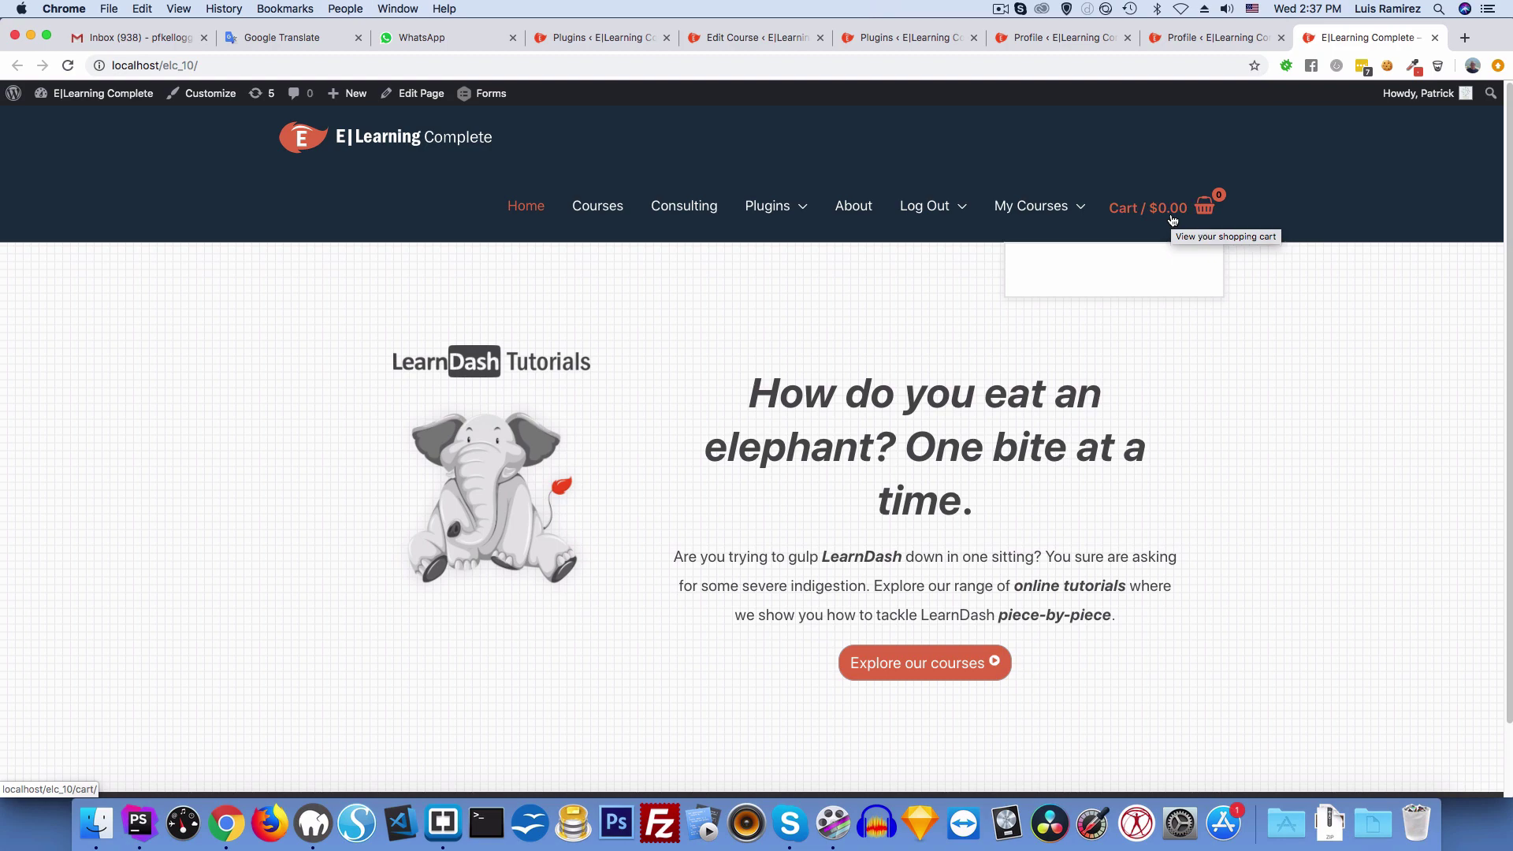
{"action": "mouse_move", "coordinate": [1048, 209]}
{"action": "mouse_move", "coordinate": [914, 219]}
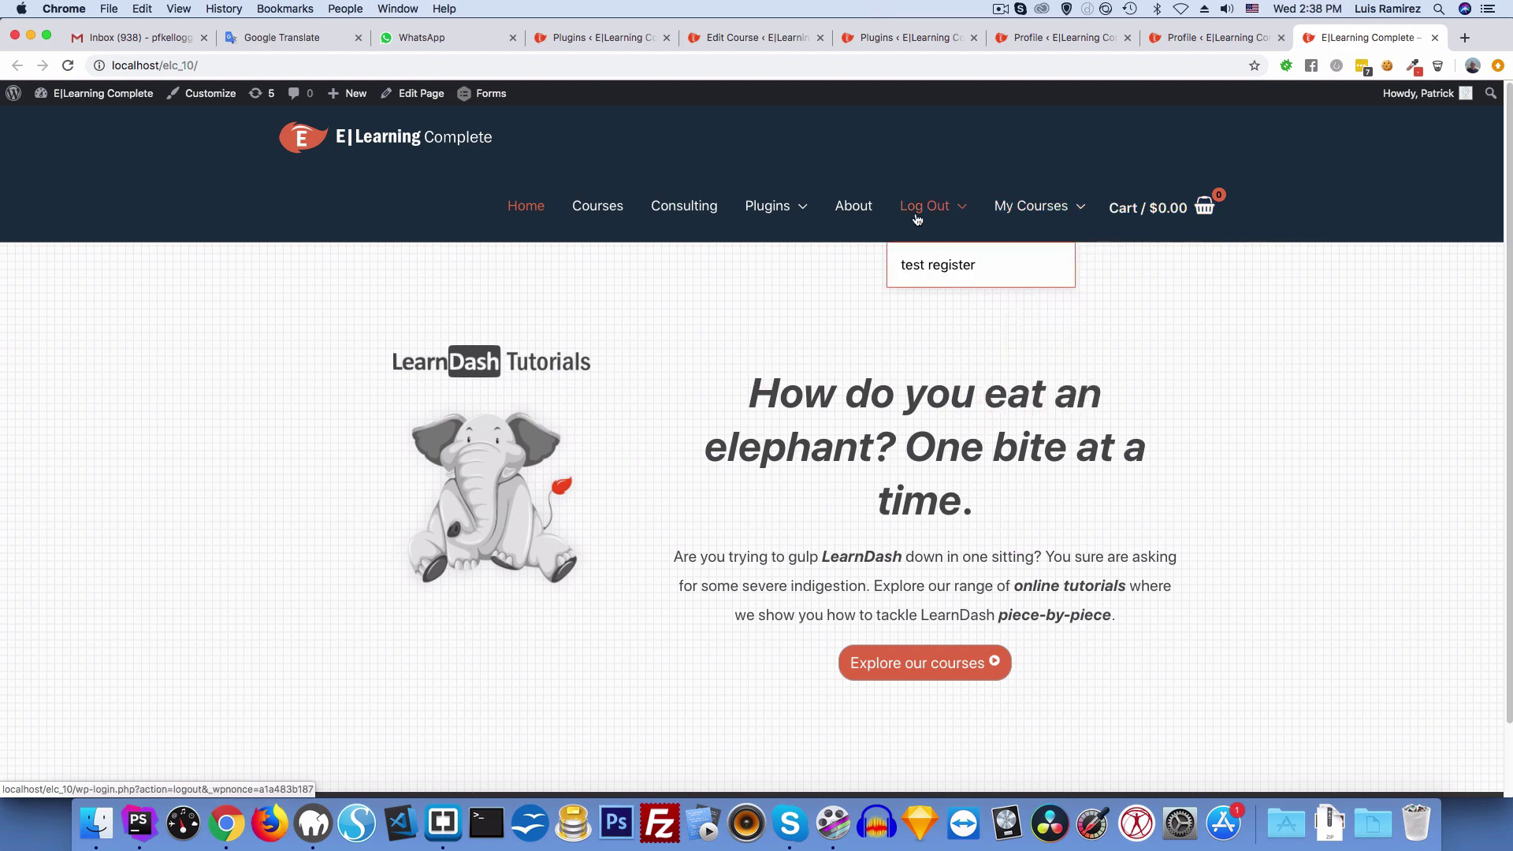
{"action": "left_click", "coordinate": [955, 264]}
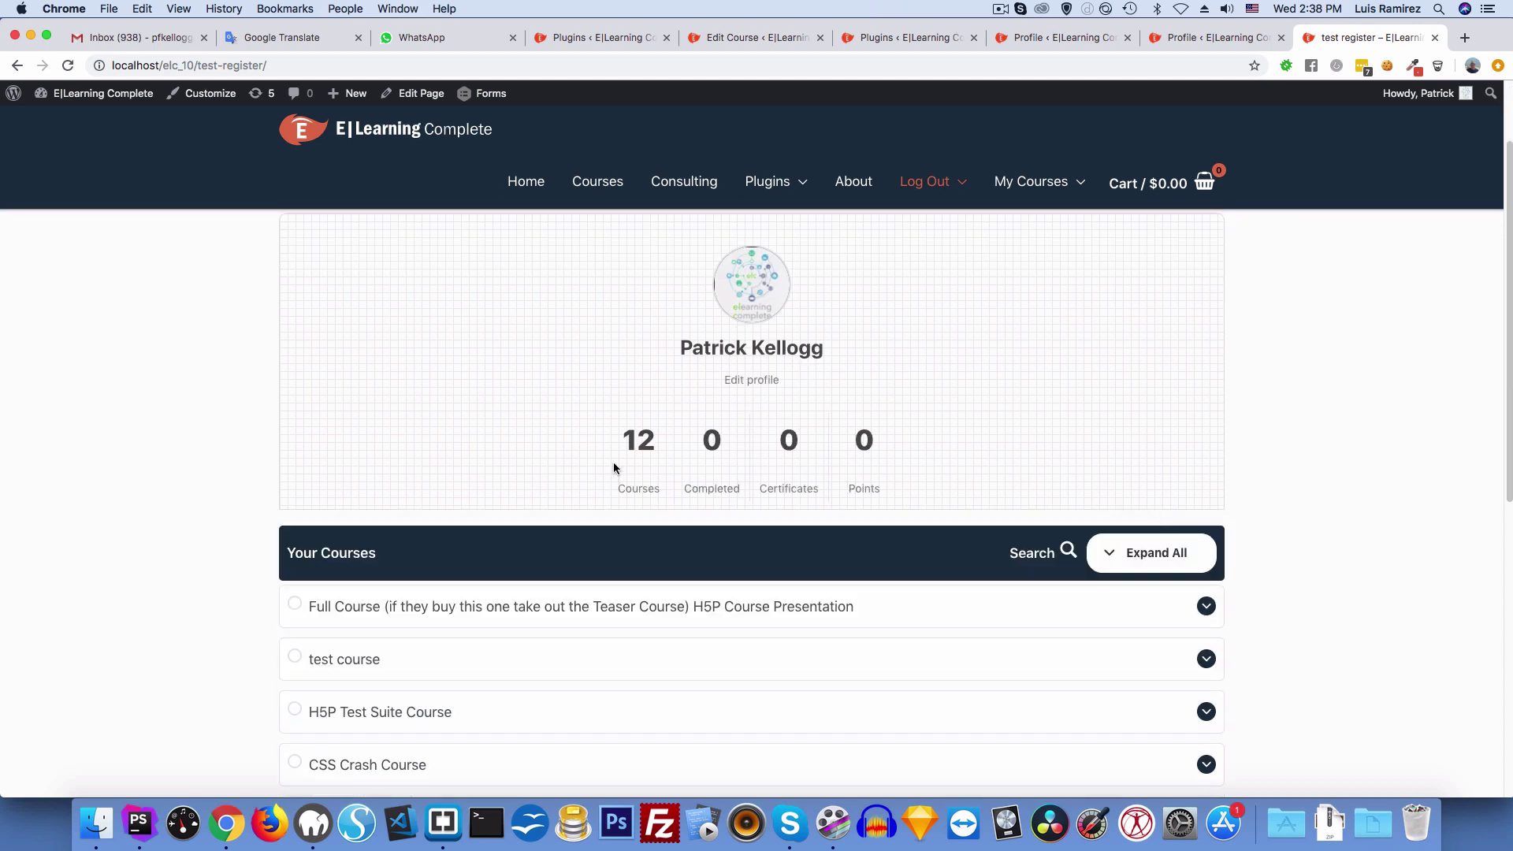
{"action": "scroll", "coordinate": [963, 483], "scroll_direction": "down", "scroll_amount": 3}
{"action": "scroll", "coordinate": [966, 486], "scroll_direction": "down", "scroll_amount": 5}
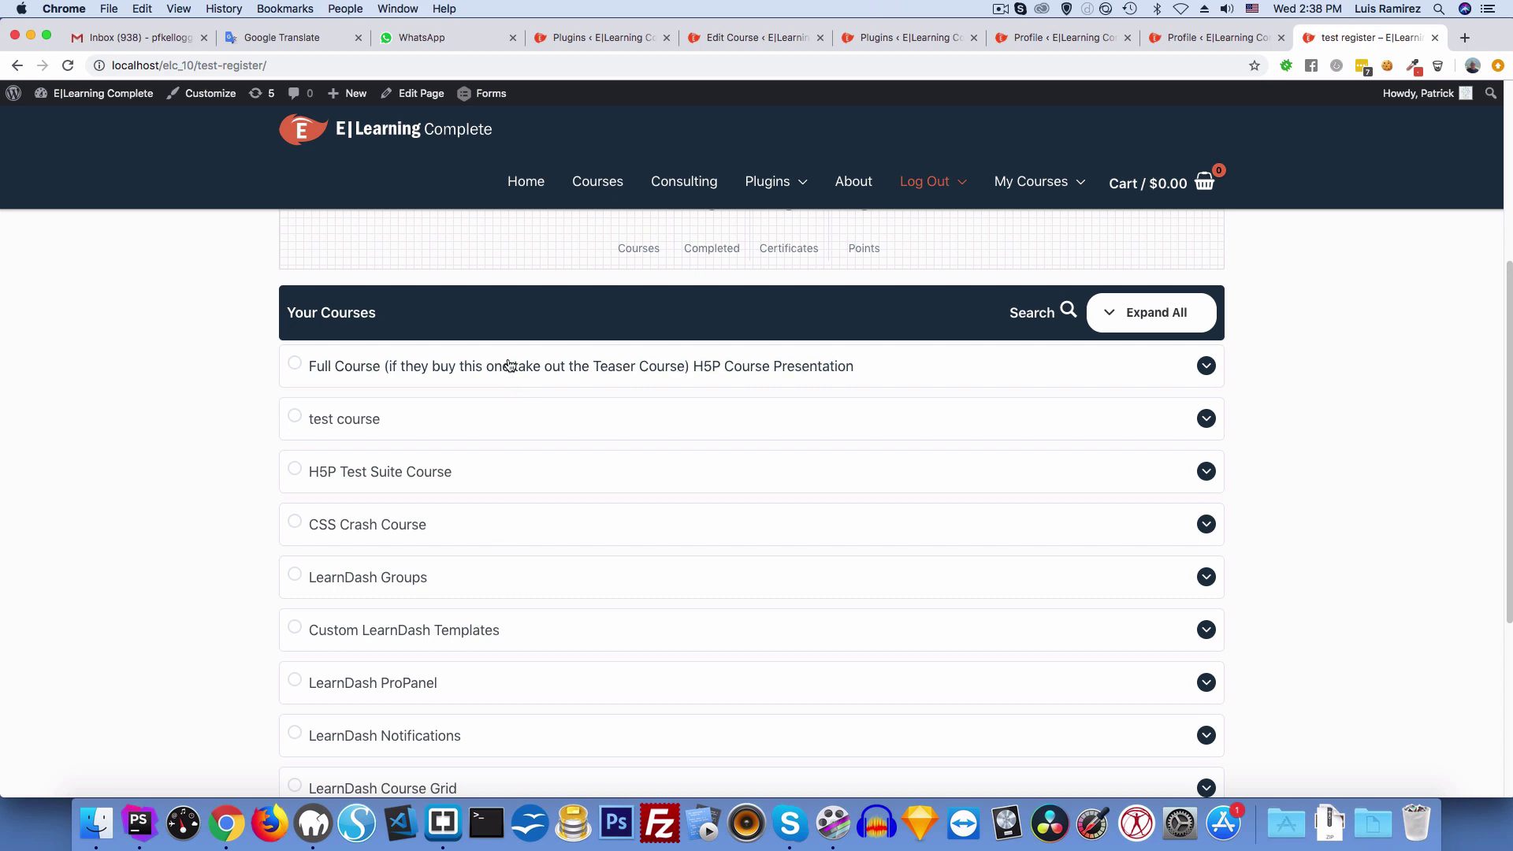
Return to the installed plugins and deactivate the ELC Test stuff 4 plugin
{"action": "left_click", "coordinate": [908, 38]}
{"action": "scroll", "coordinate": [784, 368], "scroll_direction": "down", "scroll_amount": 20}
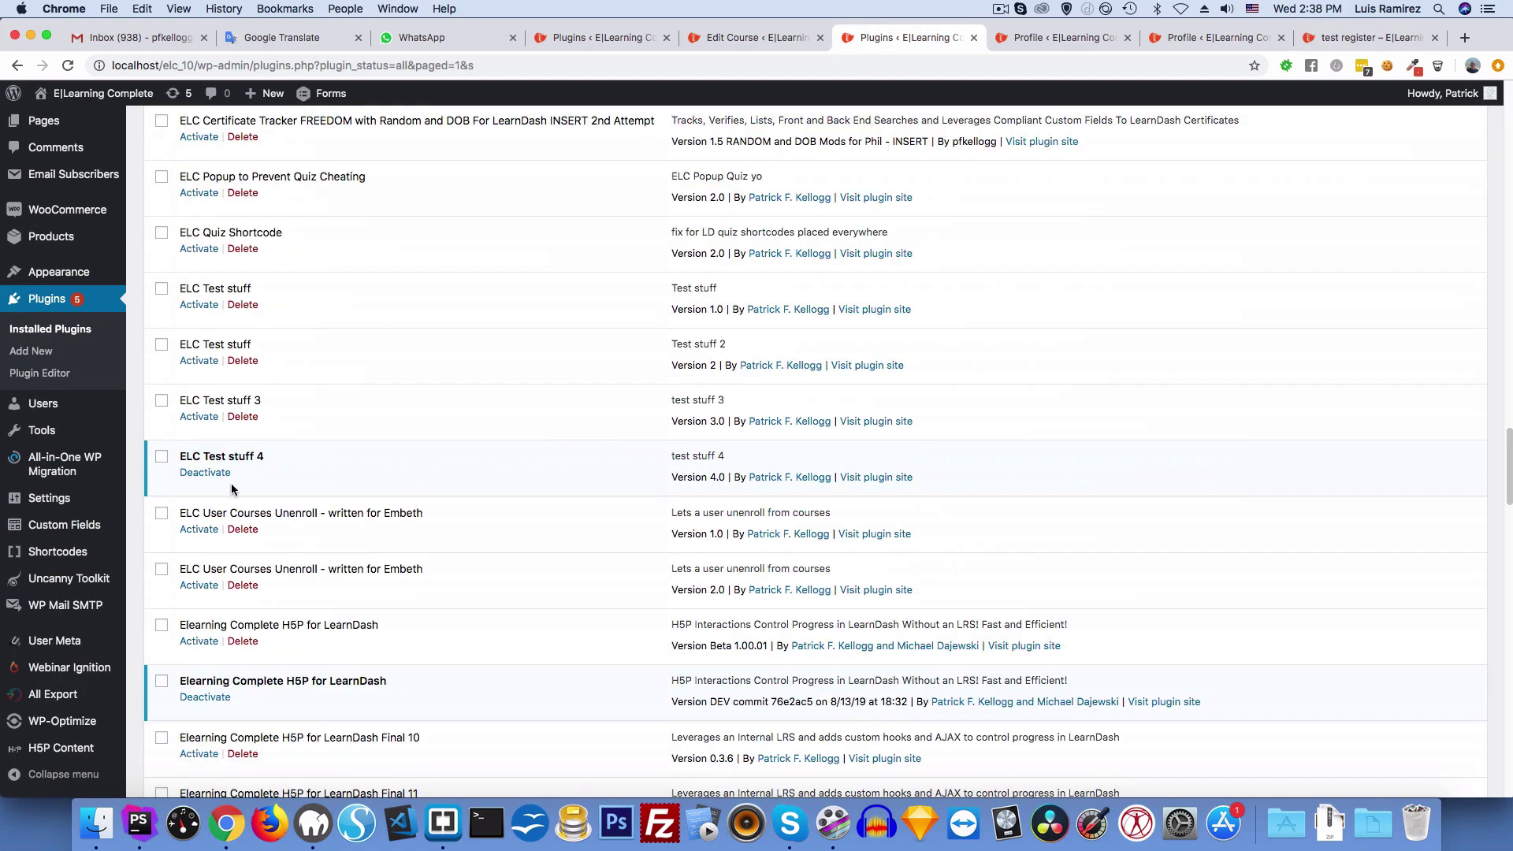
{"action": "left_click", "coordinate": [208, 473]}
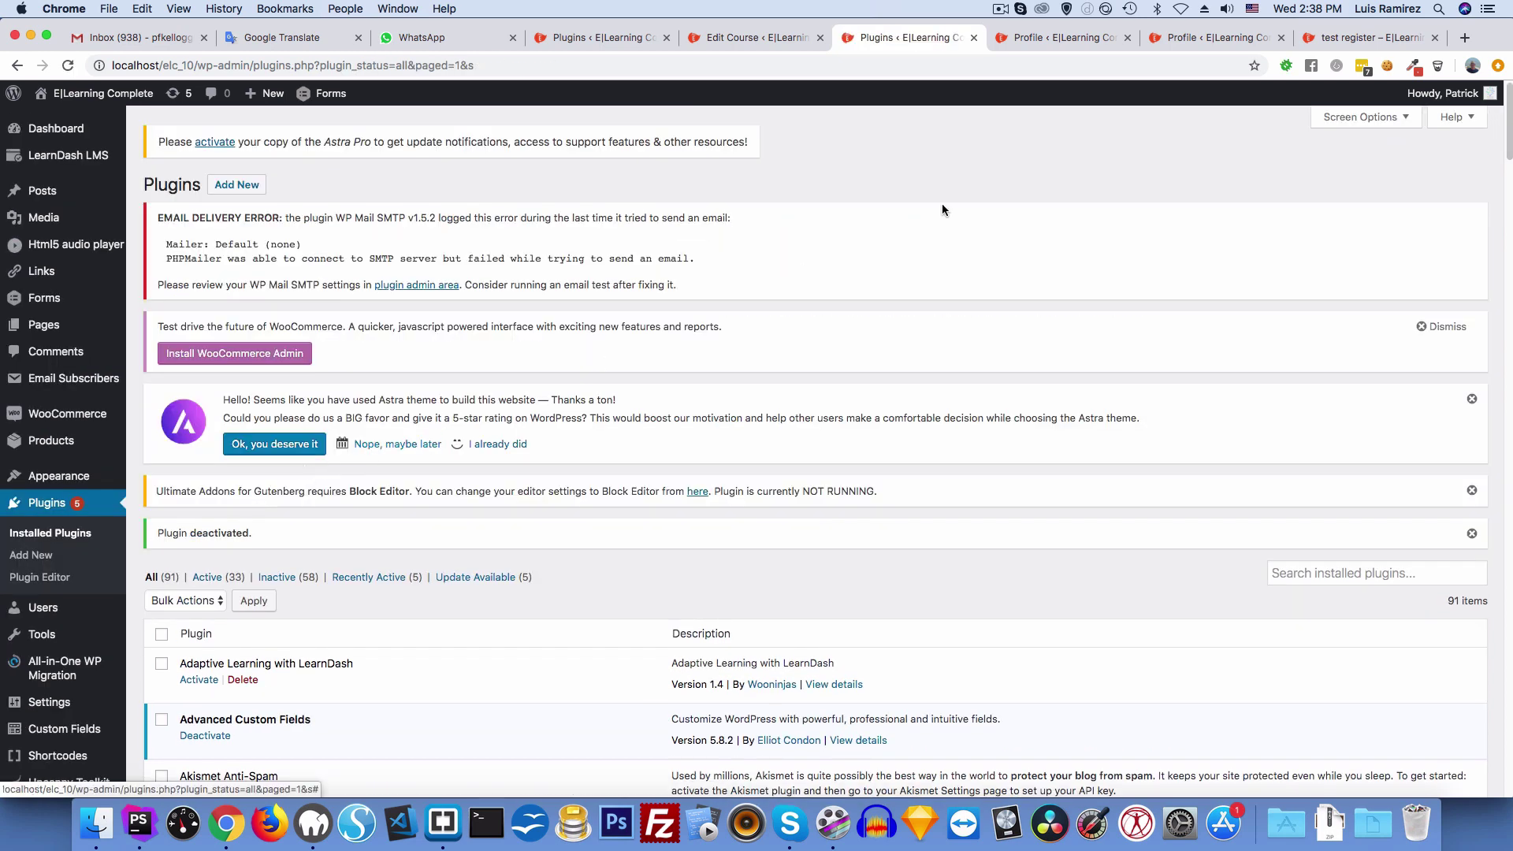
Reload the test register page and check its course count and list for the Teaser Course
{"action": "left_click", "coordinate": [1331, 36]}
{"action": "scroll", "coordinate": [636, 369], "scroll_direction": "up", "scroll_amount": 2}
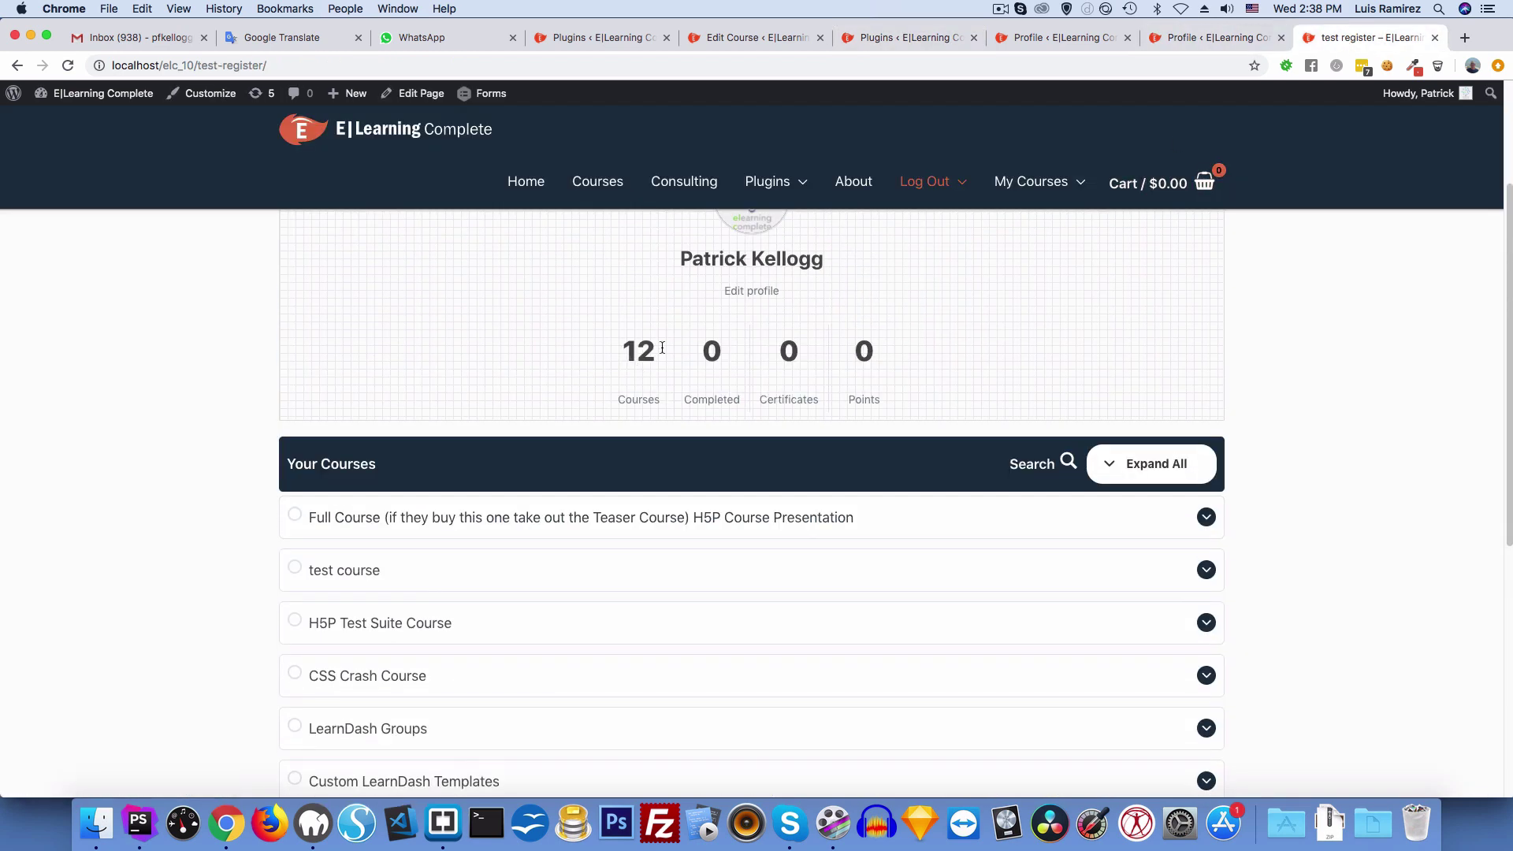
{"action": "left_click", "coordinate": [68, 65]}
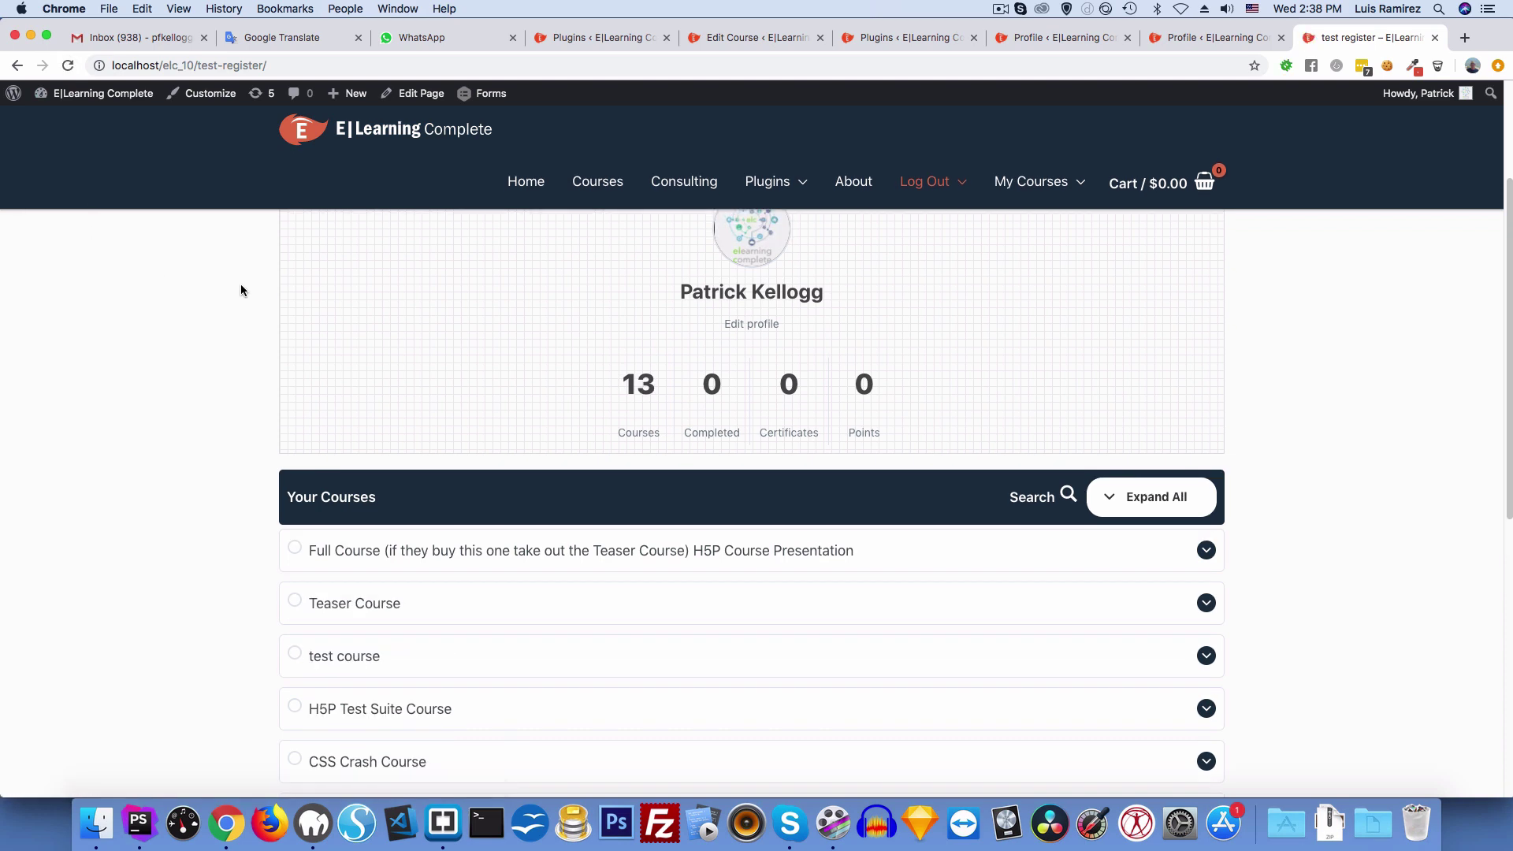
{"action": "scroll", "coordinate": [837, 395], "scroll_direction": "down", "scroll_amount": 2}
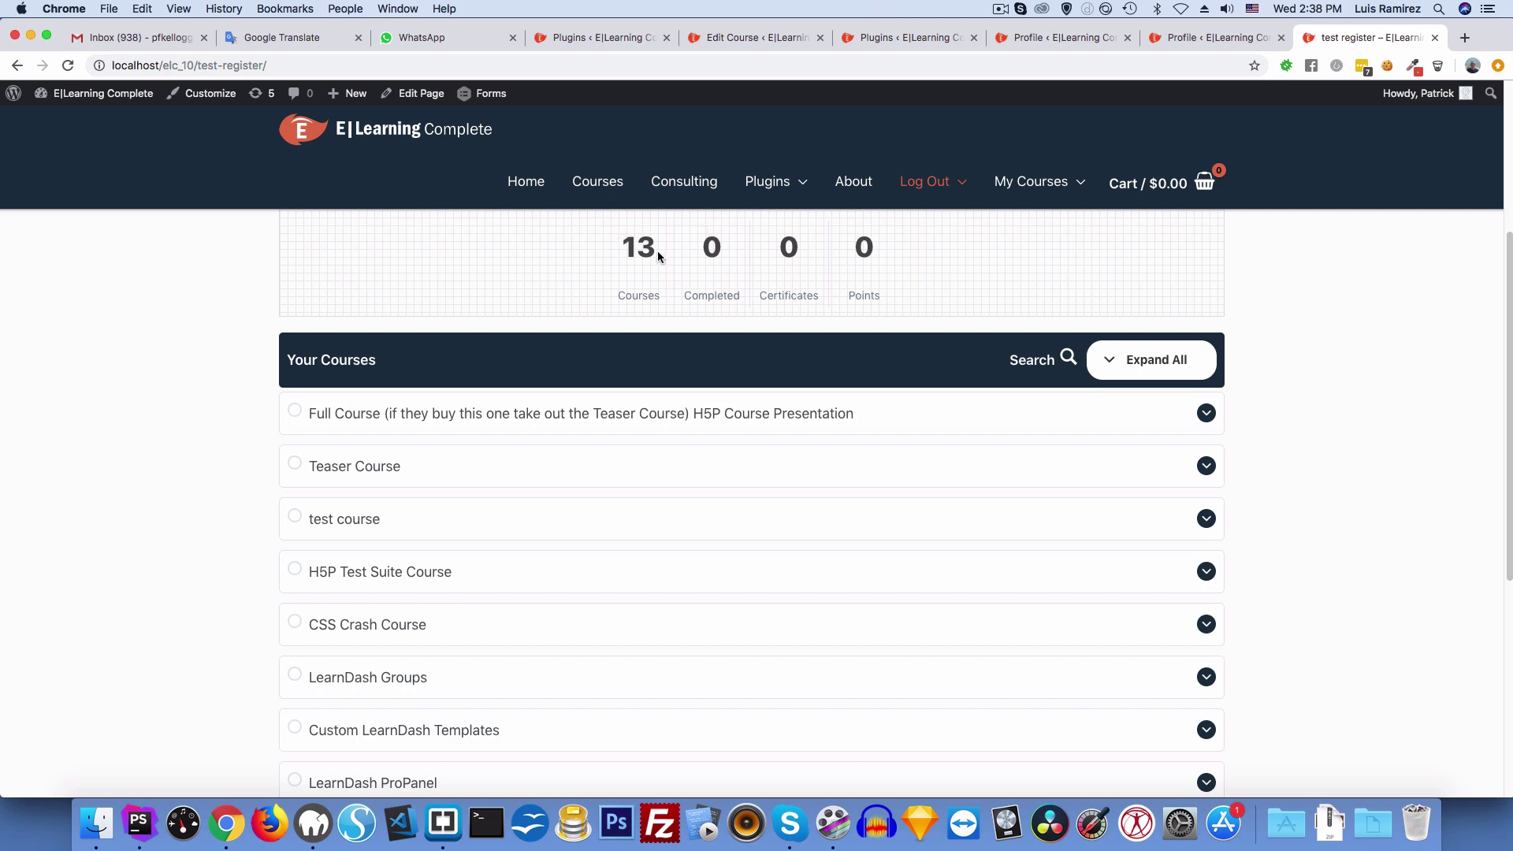
{"action": "left_click", "coordinate": [394, 468]}
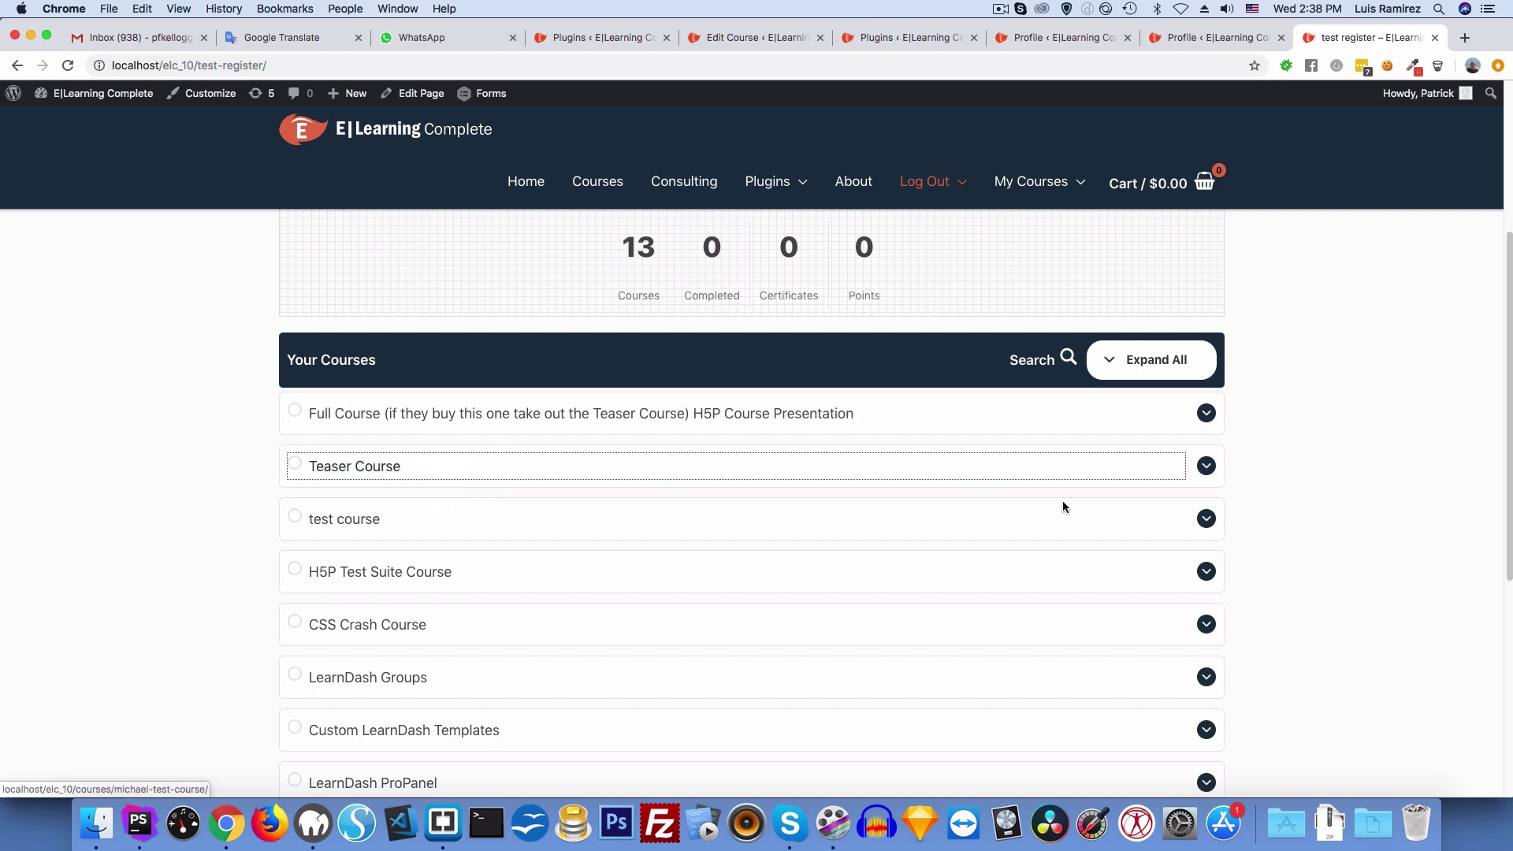